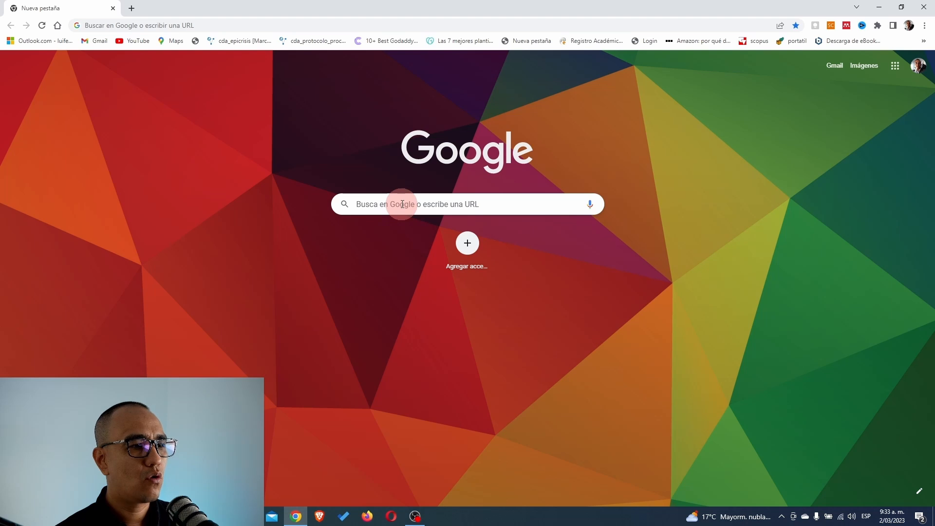
# Search Google for "zotero" and open the official zotero.org website.
pyautogui.click(402, 204)
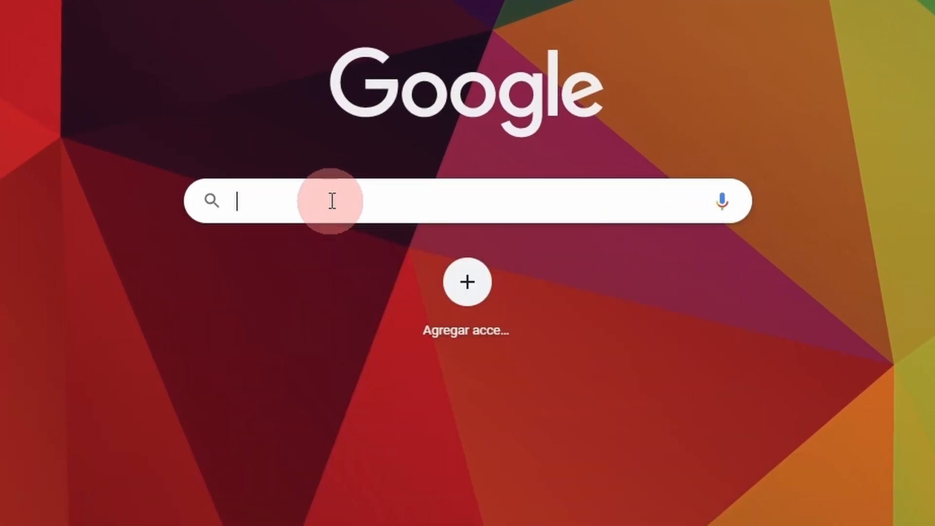
pyautogui.write('zotero')
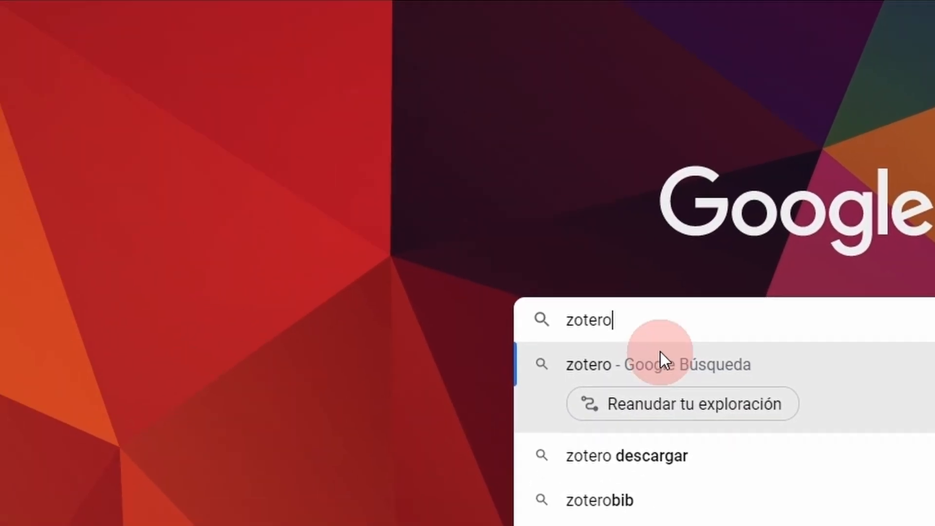
pyautogui.click(327, 241)
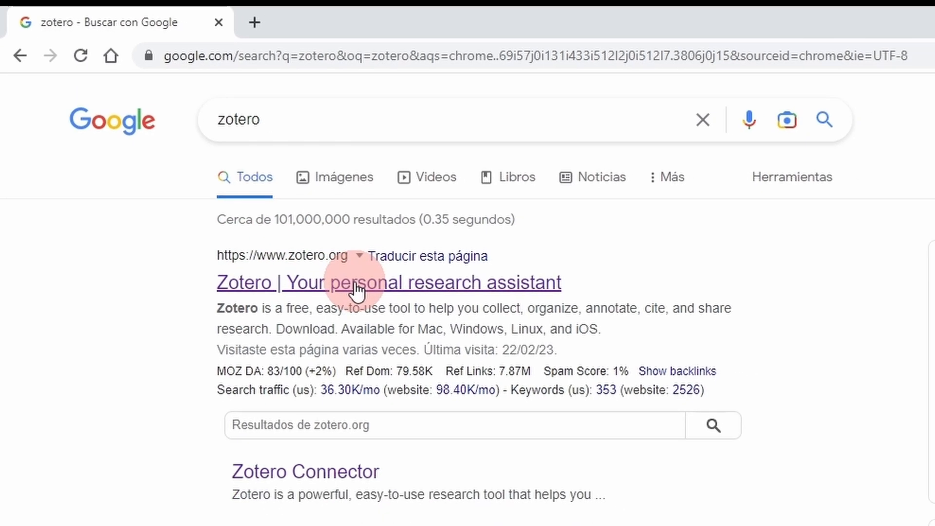
pyautogui.click(376, 306)
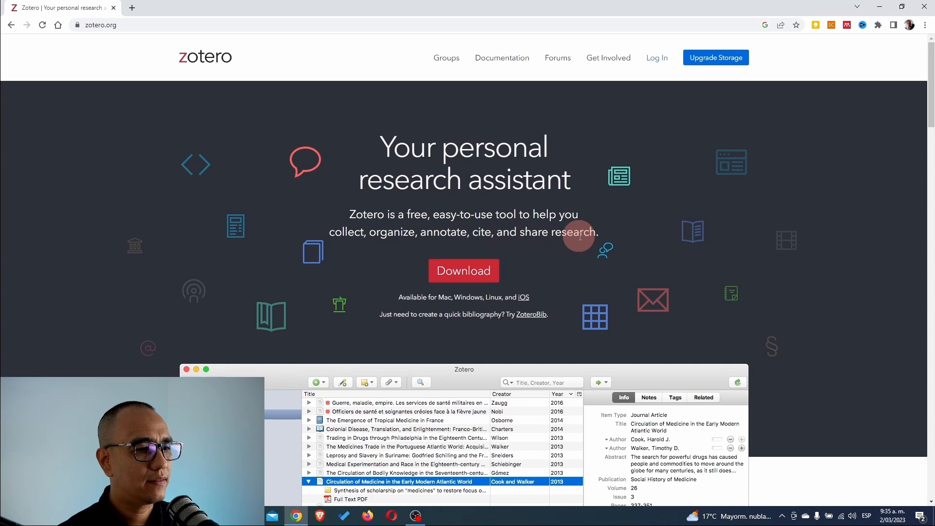
# Open Zotero's download page and download the Zotero 6 for Windows installer.
pyautogui.click(474, 271)
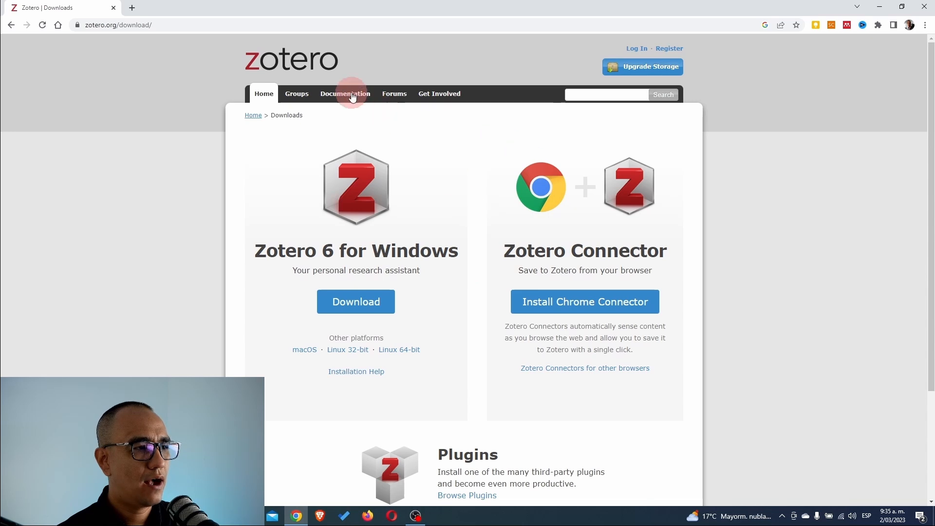
pyautogui.scroll(-2, 629, 326)
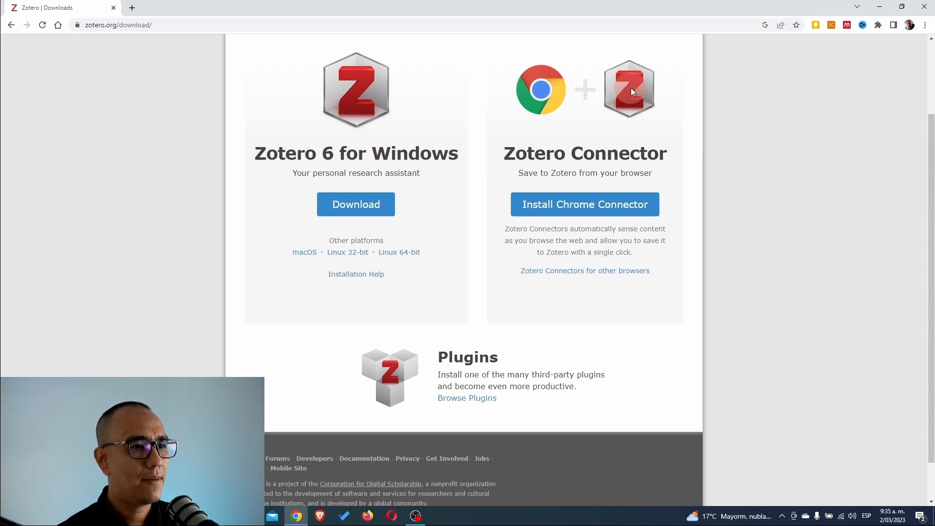
pyautogui.moveTo(502, 153); pyautogui.dragTo(666, 155)
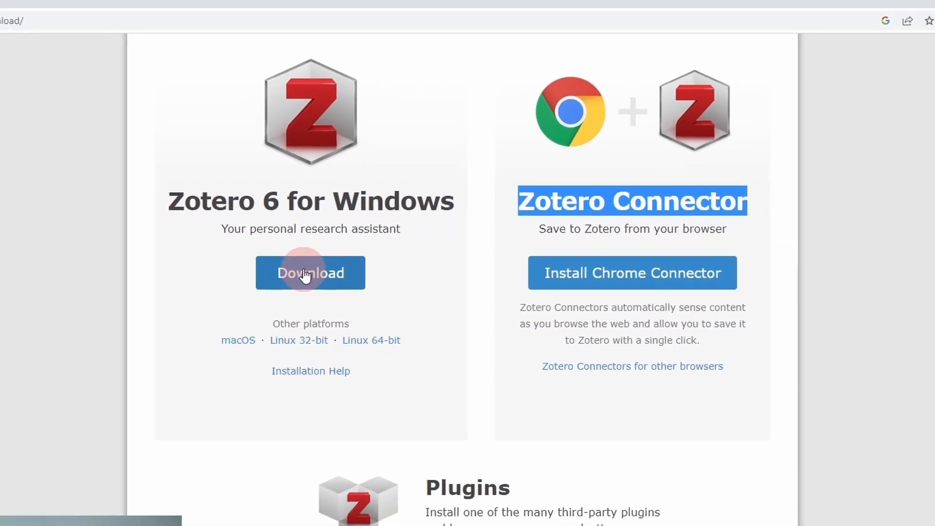
pyautogui.click(303, 272)
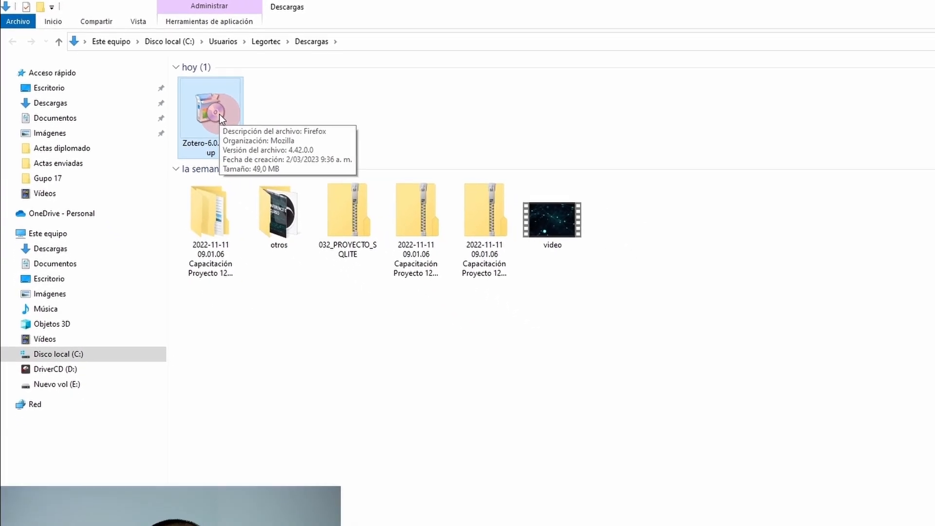
# Run the downloaded Zotero-6.0.22_setup installer and proceed with the Standard setup type.
pyautogui.doubleClick(219, 113)
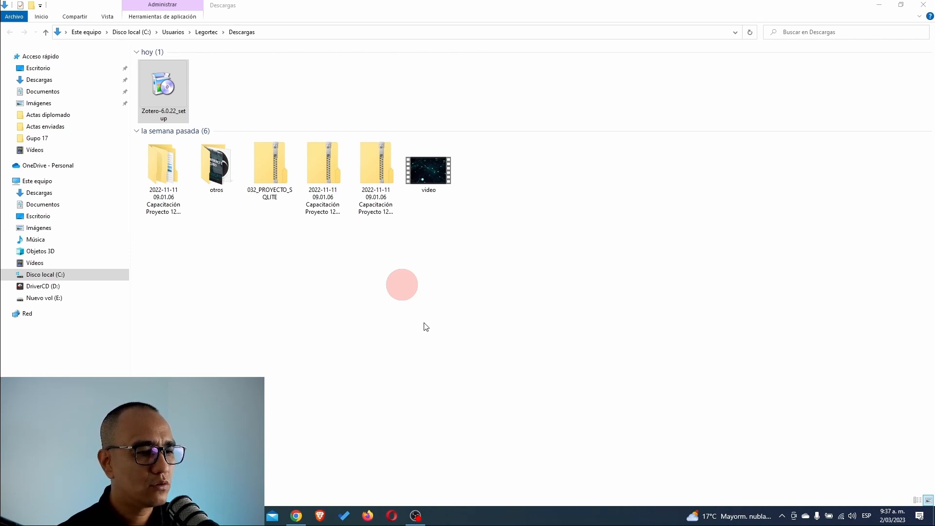
pyautogui.click(879, 5)
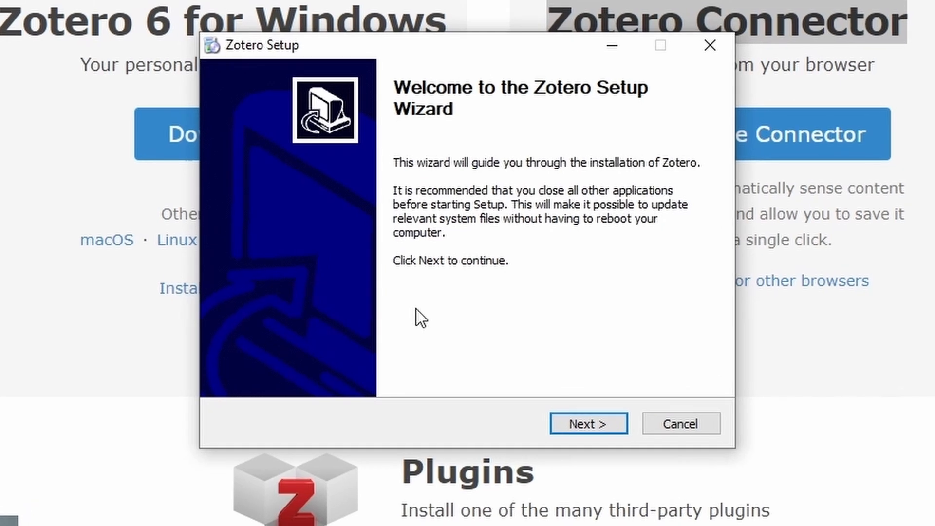
pyautogui.click(570, 422)
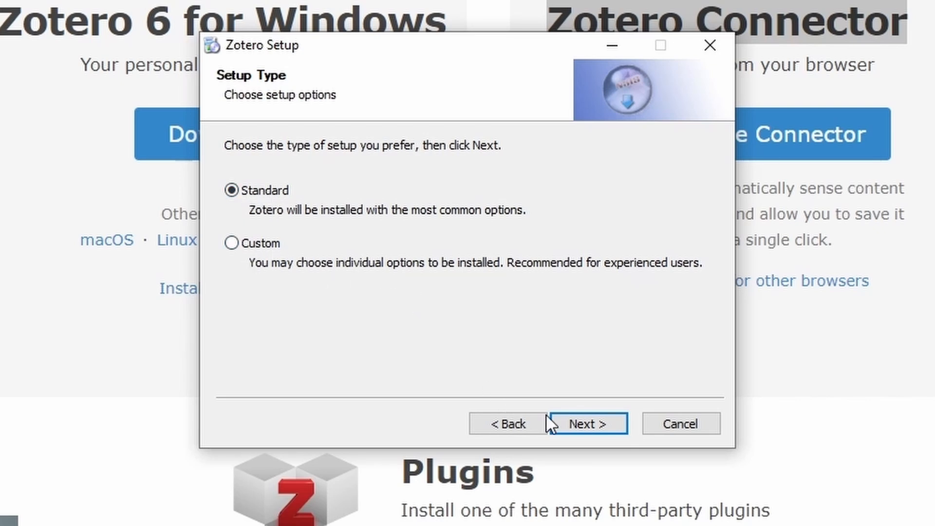
pyautogui.click(582, 425)
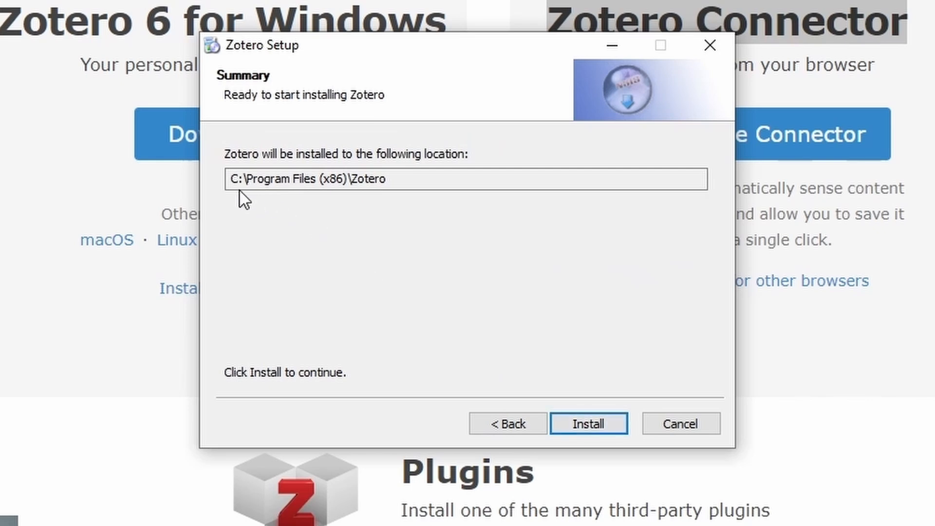
# Install Zotero to C:\Program Files (x86)\Zotero and finish the wizard with "Launch Zotero now" disabled.
pyautogui.moveTo(414, 180); pyautogui.dragTo(187, 167)
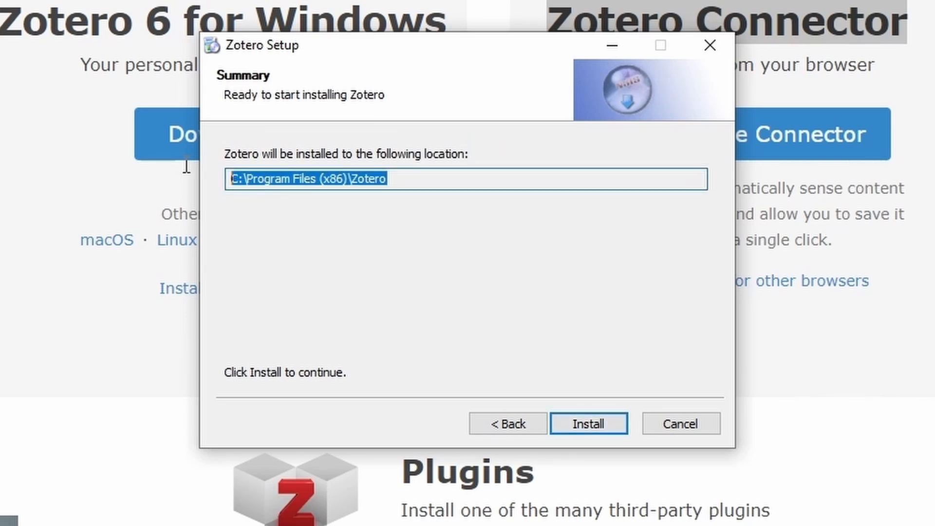
pyautogui.click(423, 177)
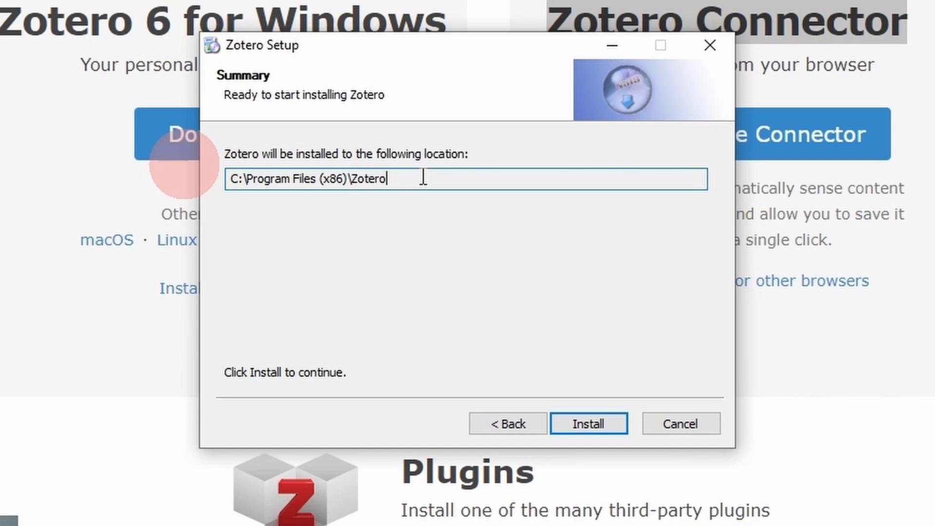
pyautogui.click(589, 424)
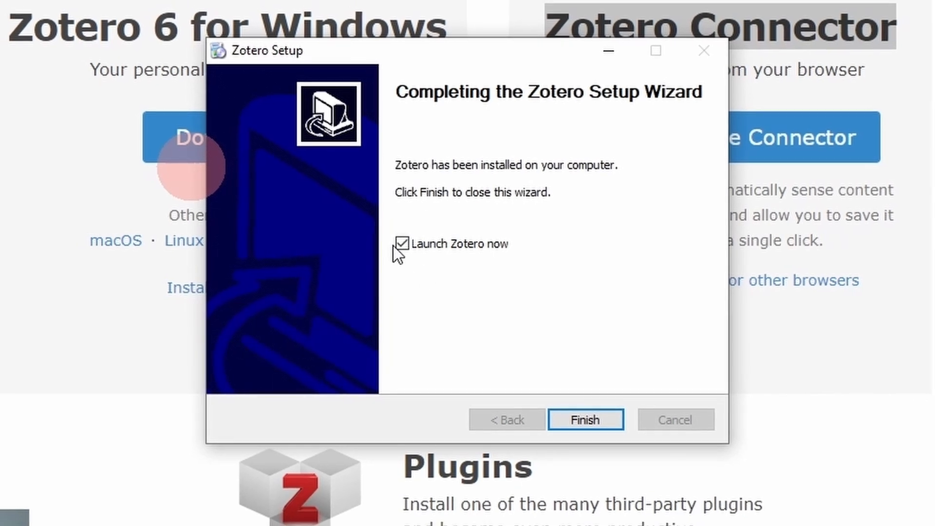
pyautogui.click(404, 244)
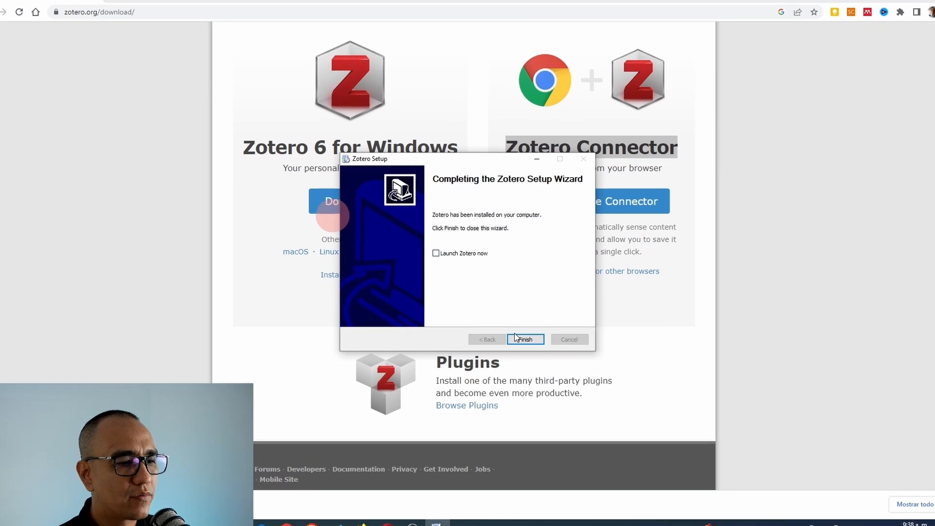
pyautogui.click(519, 336)
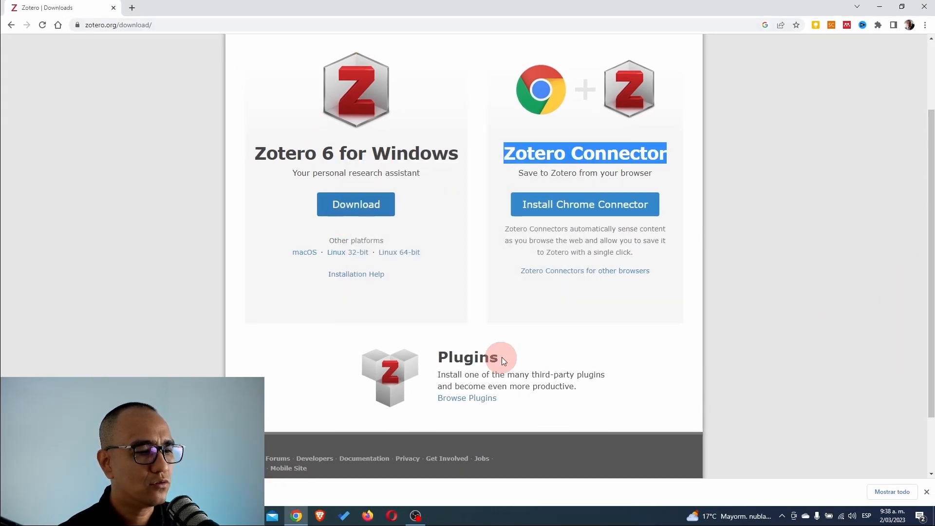
# Find Zotero through the Windows search, launch it and maximize its window.
pyautogui.click(505, 349)
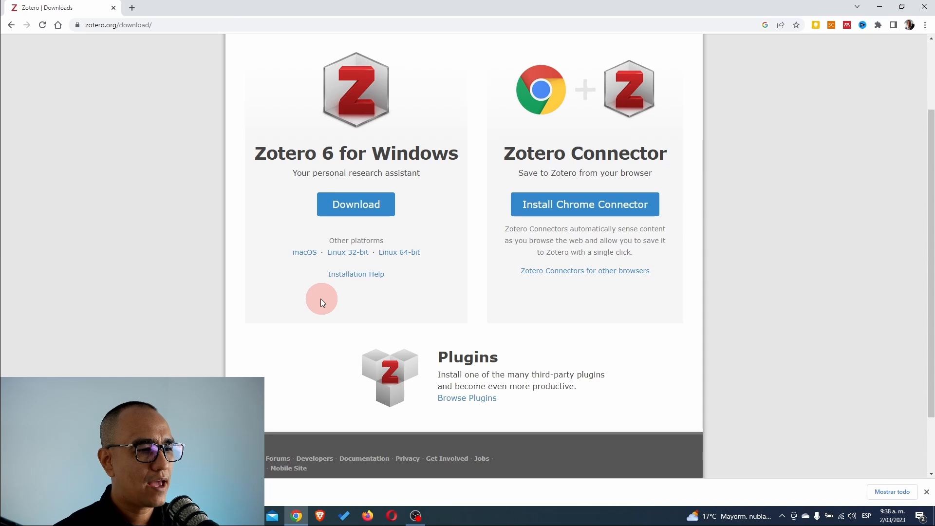
pyautogui.press('super')
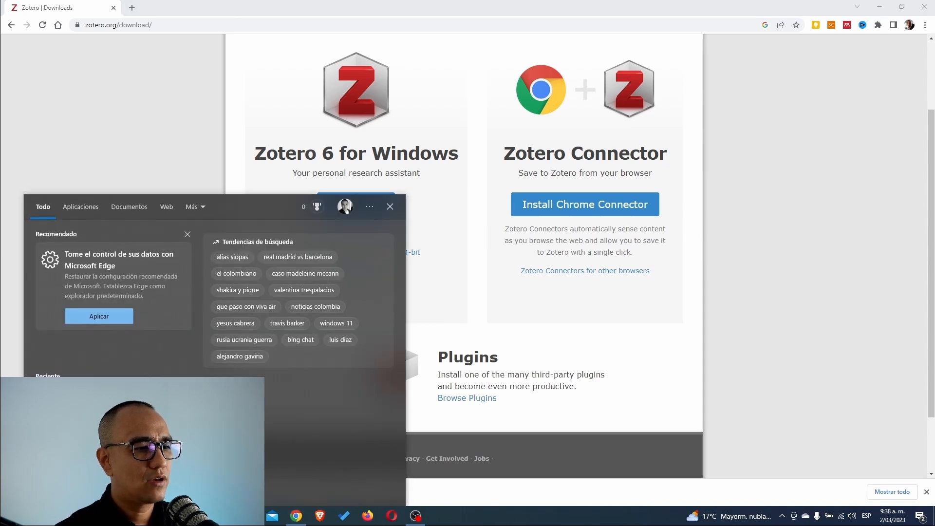
pyautogui.write('zotero')
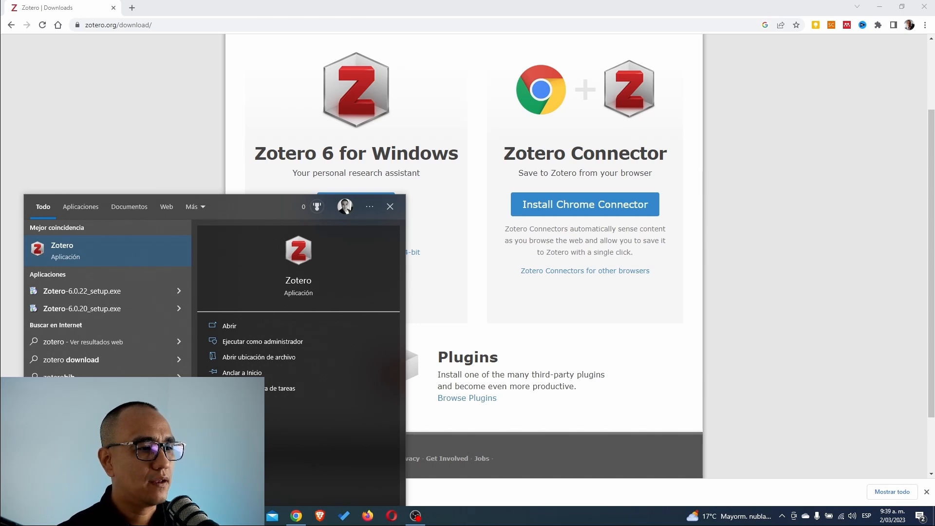
pyautogui.click(78, 258)
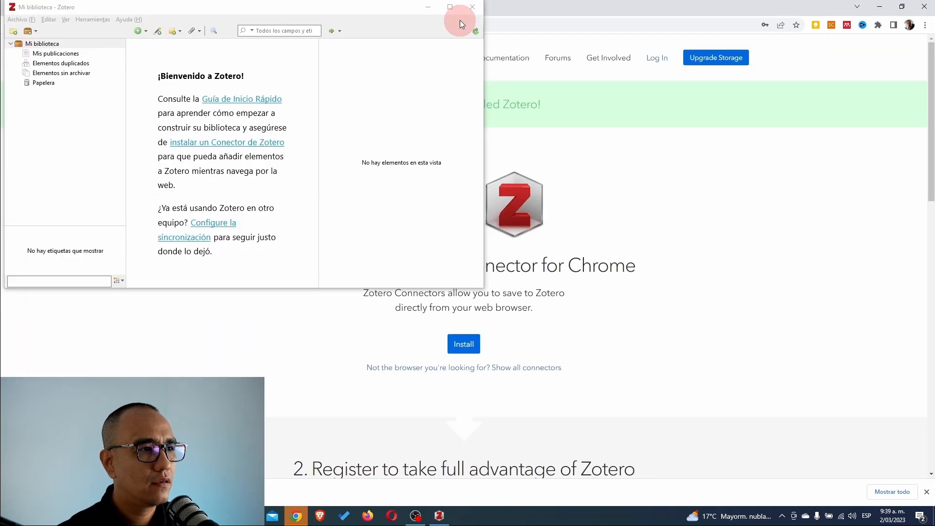
pyautogui.click(451, 7)
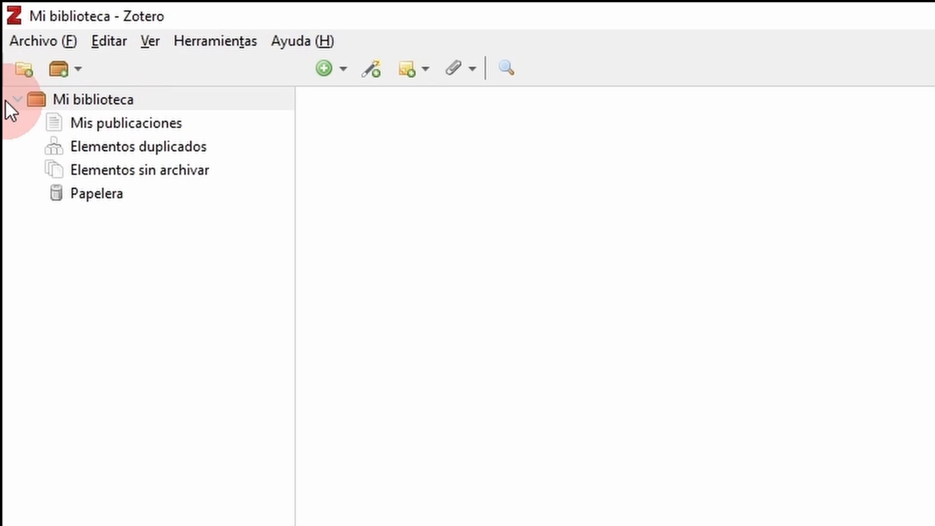
# Examine Mi biblioteca and its Mis publicaciones, Elementos duplicados, Elementos sin archivar and Papelera sections.
pyautogui.click(24, 100)
pyautogui.click(24, 98)
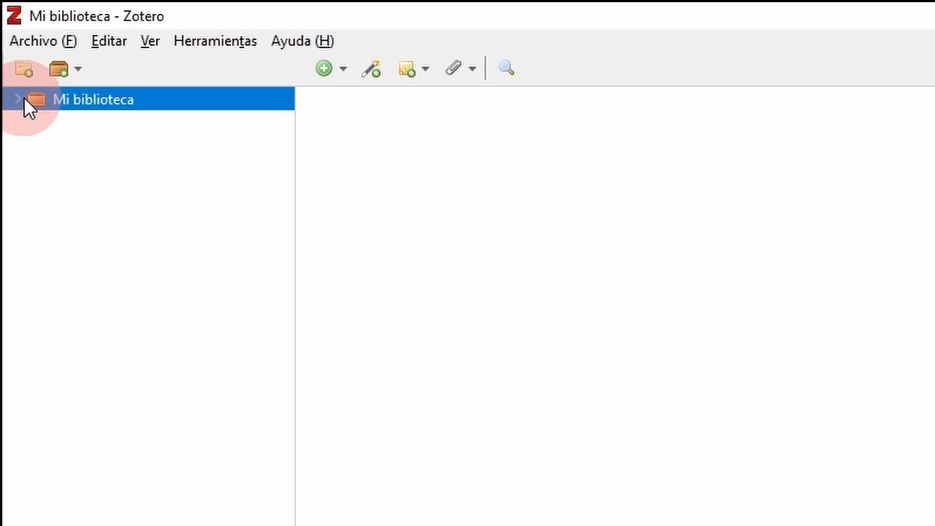
pyautogui.click(25, 99)
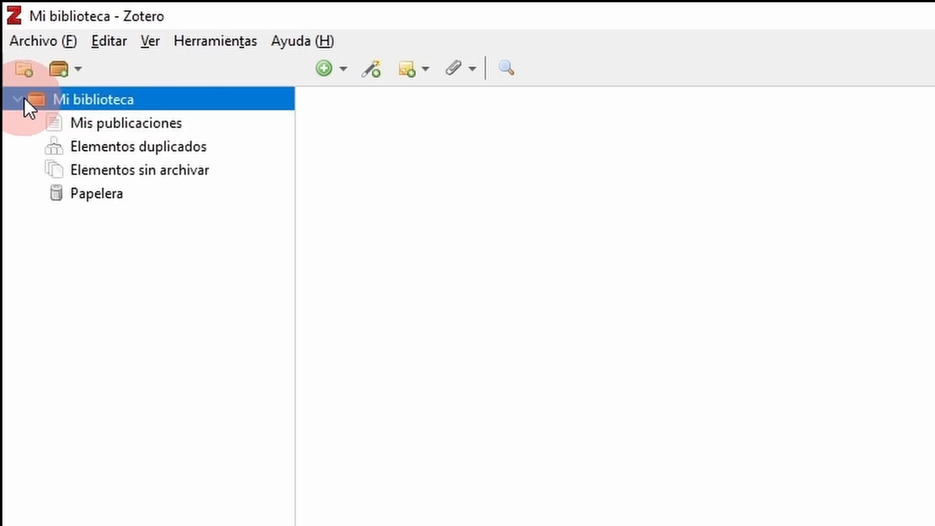
pyautogui.click(134, 129)
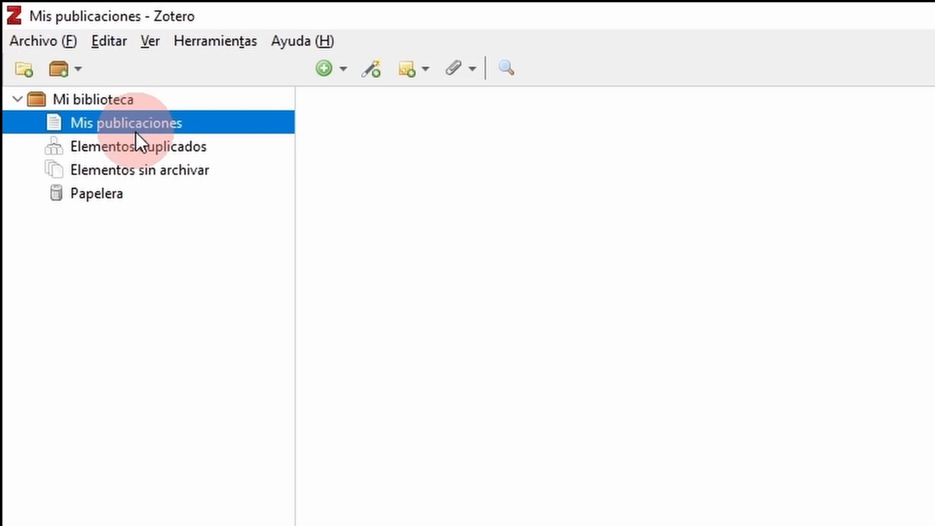
pyautogui.click(137, 146)
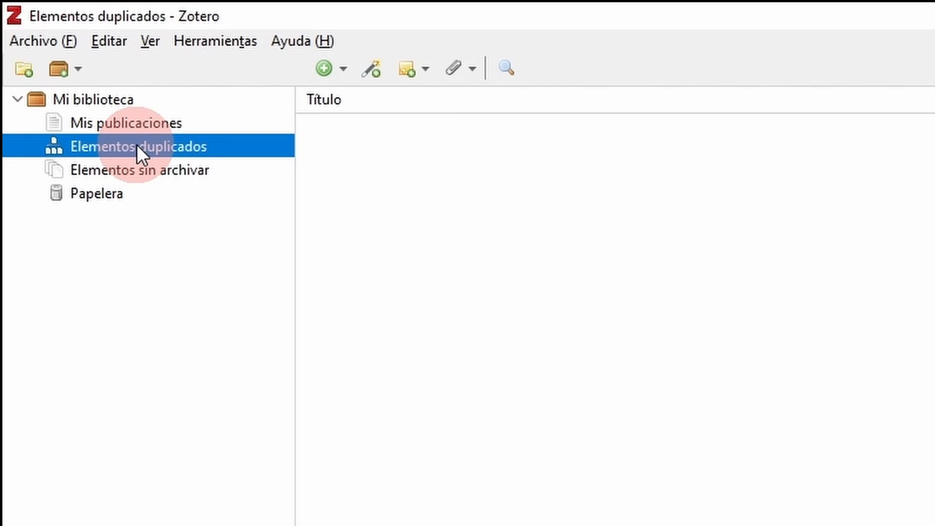
pyautogui.click(146, 179)
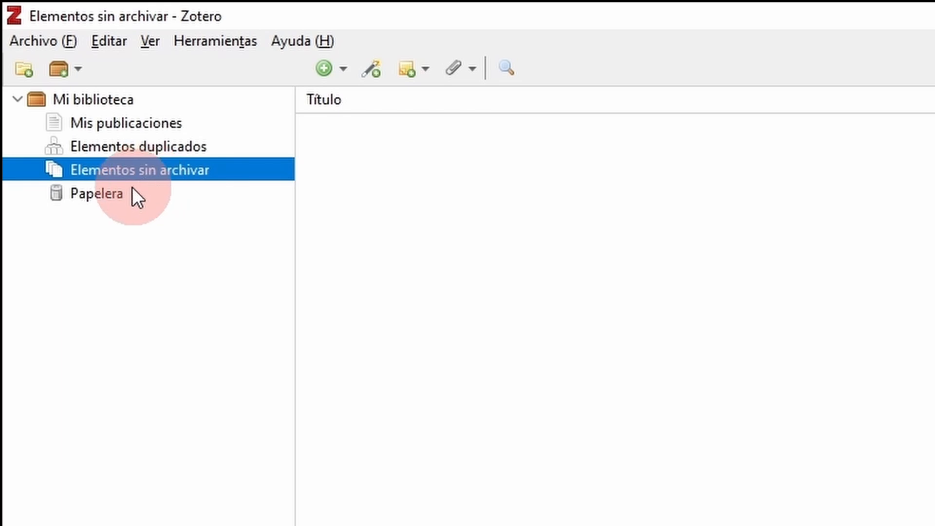
pyautogui.click(128, 190)
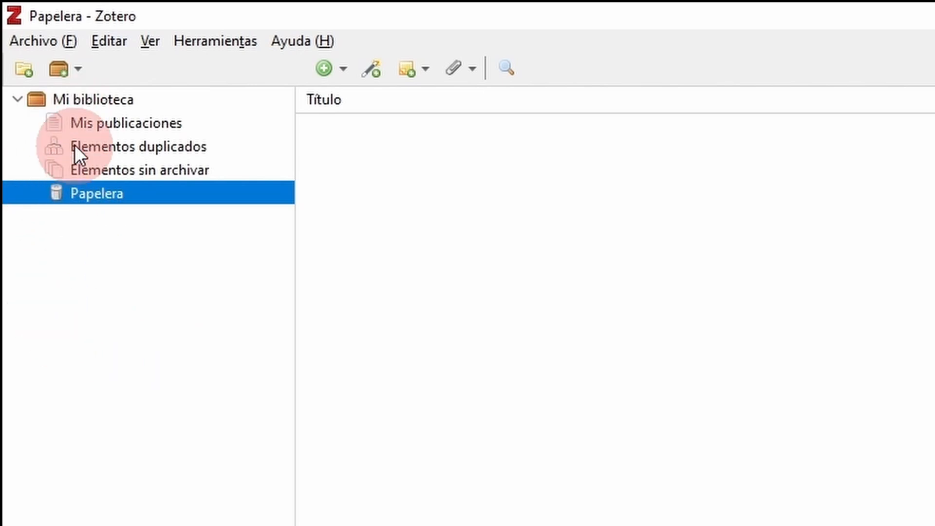
pyautogui.click(120, 98)
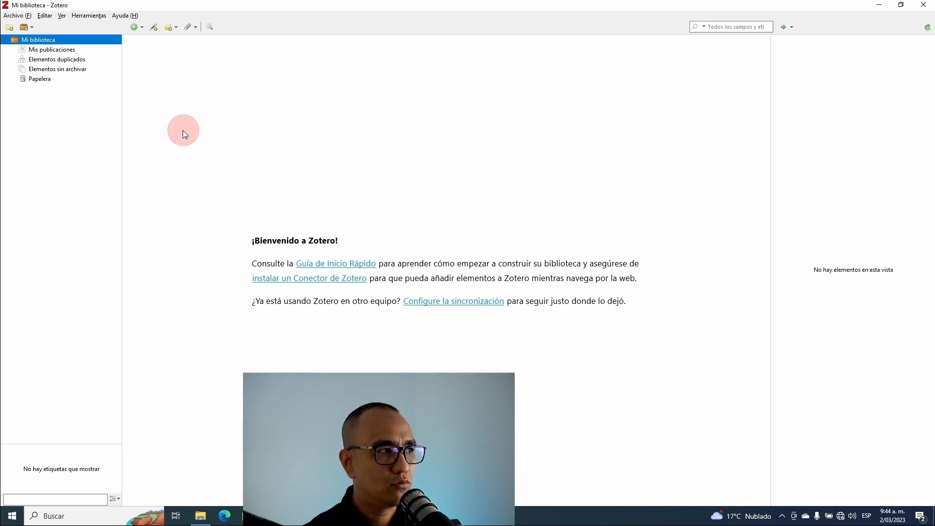
pyautogui.click(63, 50)
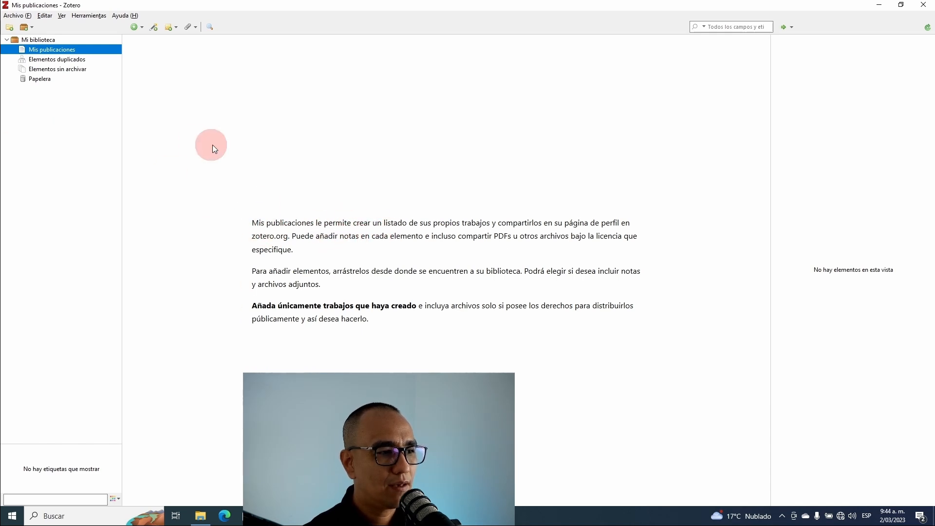
pyautogui.click(31, 59)
pyautogui.click(38, 40)
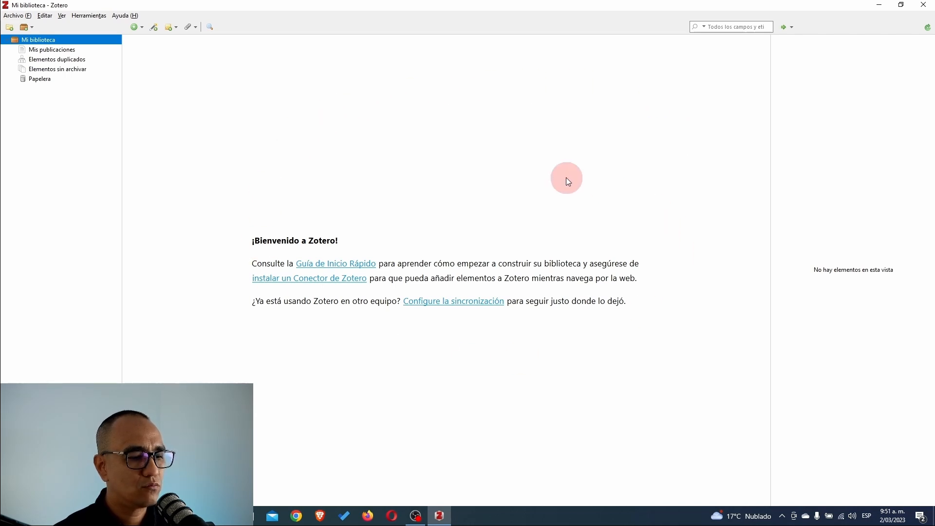
# Switch to File Explorer's Artículos folder, restore its window to a smaller size and place it over Zotero beside the library tree.
pyautogui.hotkey('alt', 'Tab')
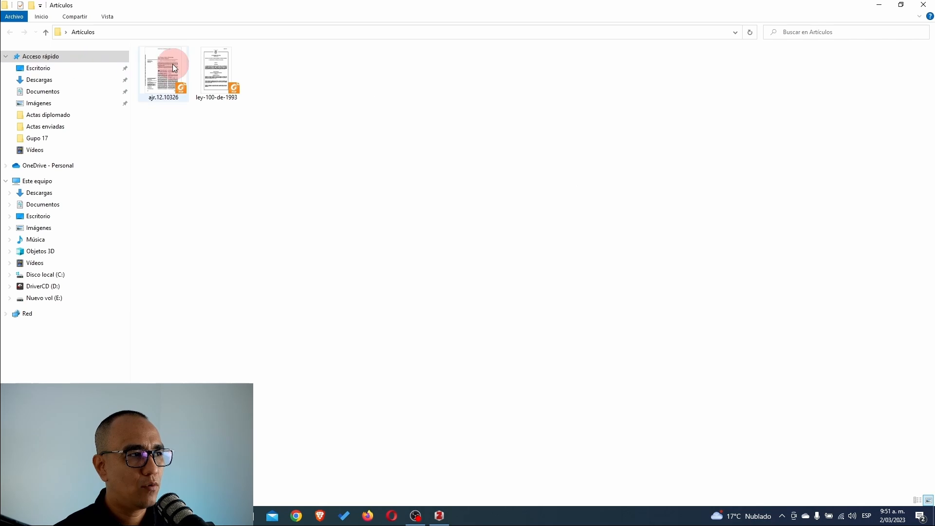
pyautogui.click(901, 4)
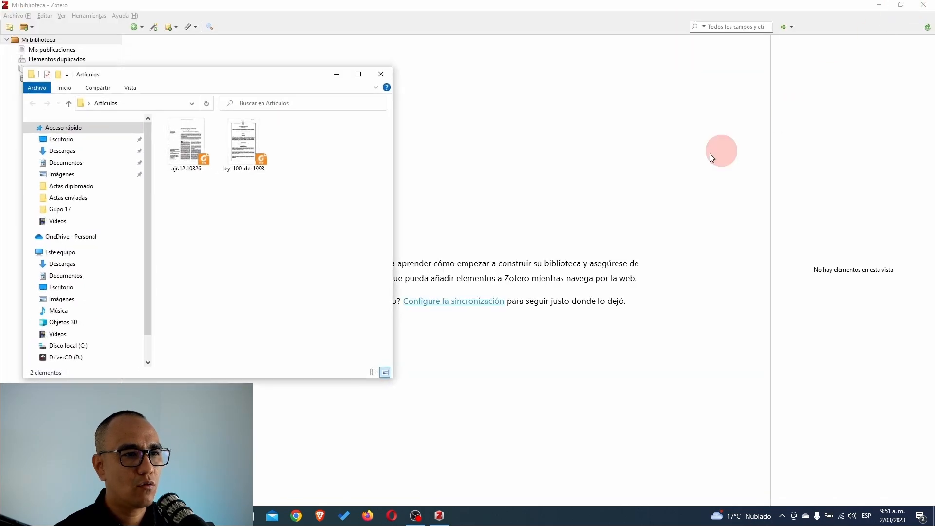
pyautogui.moveTo(287, 83); pyautogui.dragTo(612, 123)
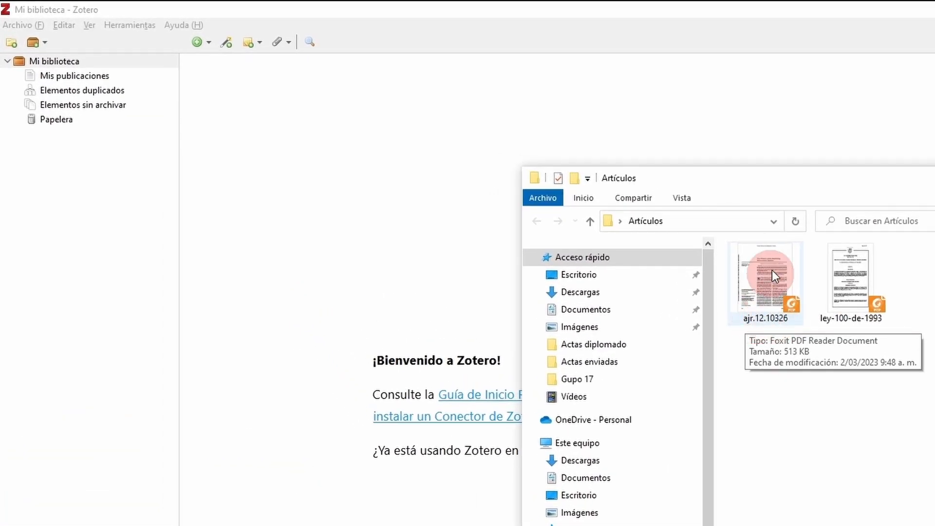
pyautogui.moveTo(797, 189); pyautogui.dragTo(454, 72)
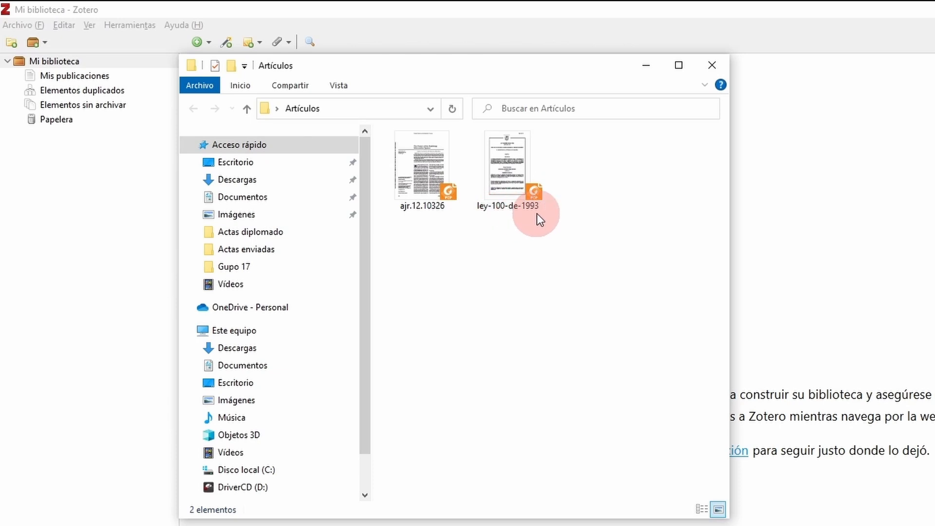
# View ajr.12.10326 and ley-100-de-1993 from the Artículos folder in the PDF reader, closing each document after checking its first page.
pyautogui.click(427, 168)
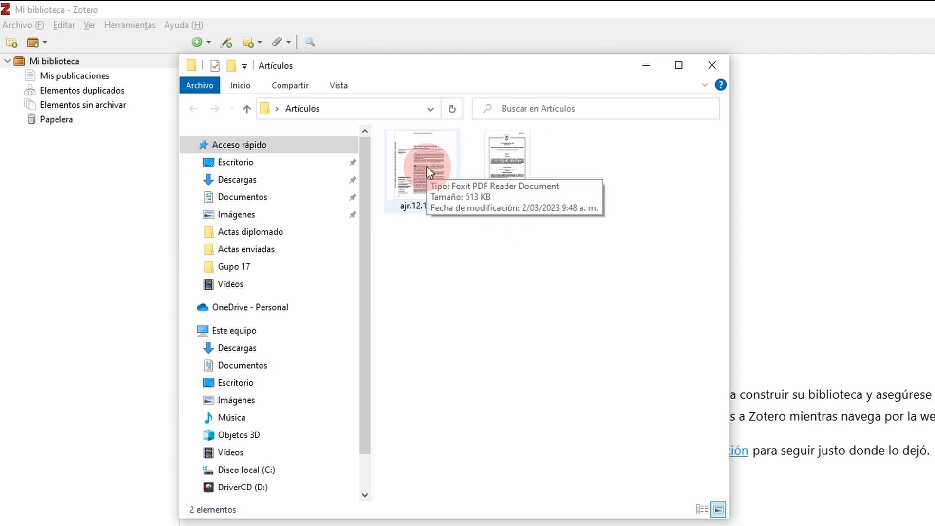
pyautogui.doubleClick(427, 168)
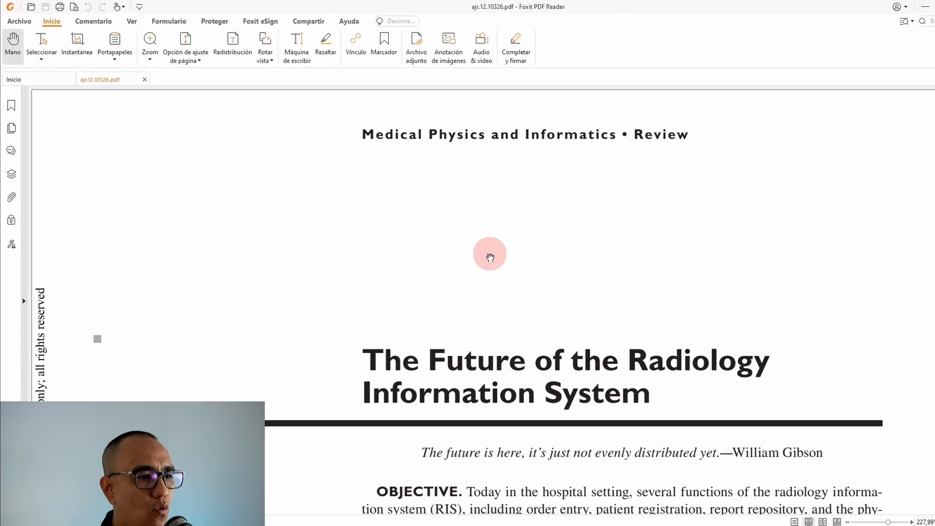
pyautogui.scroll(-2, 489, 257)
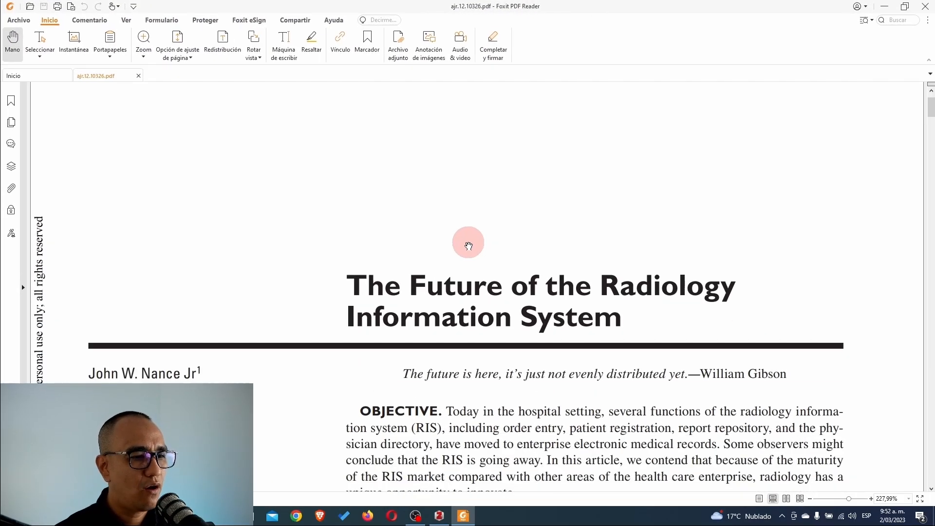
pyautogui.click(928, 6)
pyautogui.click(348, 108)
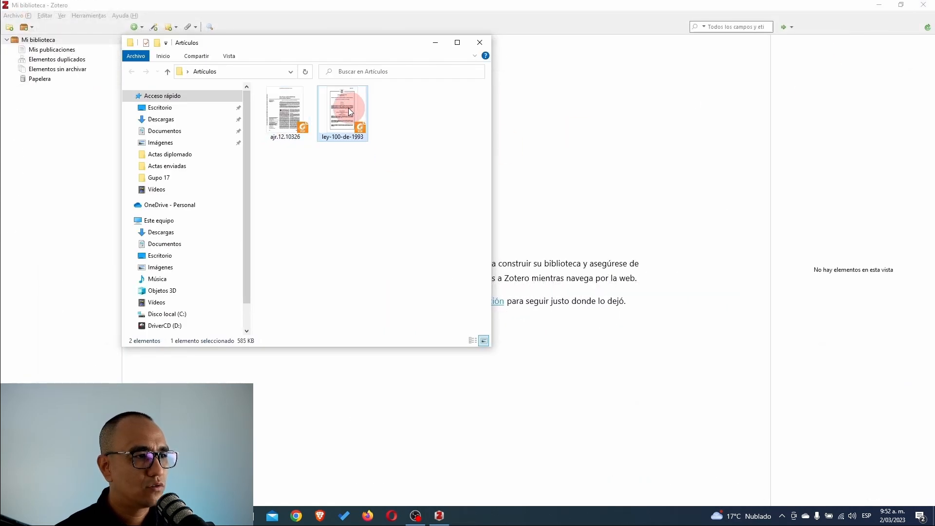
pyautogui.doubleClick(348, 111)
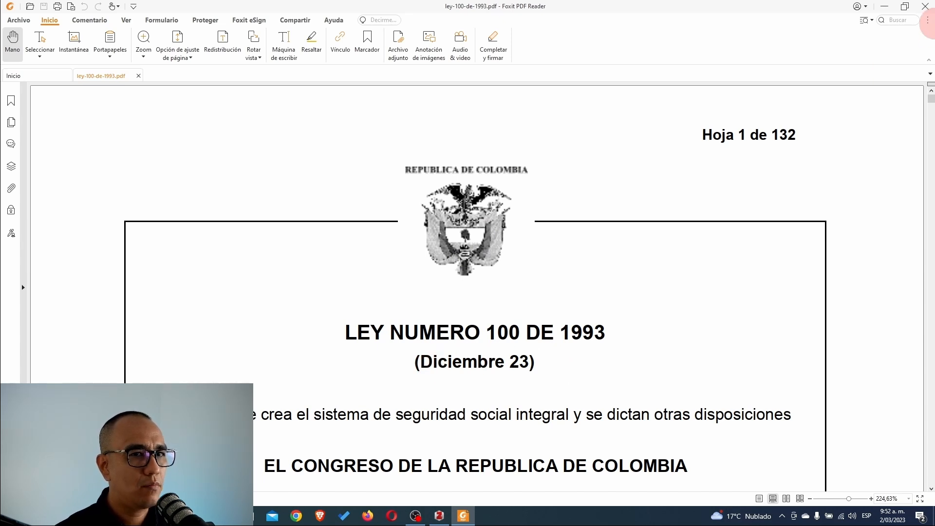
pyautogui.click(924, 6)
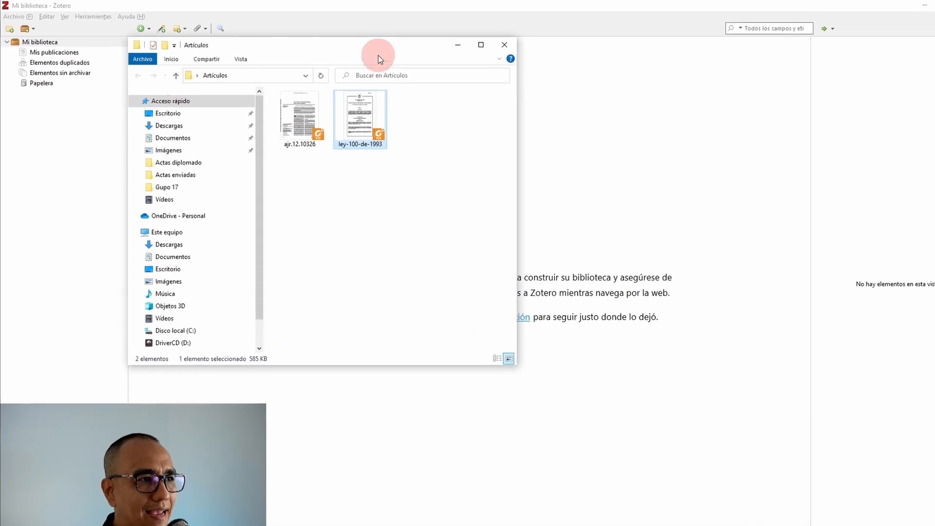
# Move the Artículos window clear of Zotero's item list and add ajr.12.10326 from it to Mi biblioteca.
pyautogui.moveTo(360, 47); pyautogui.dragTo(555, 212)
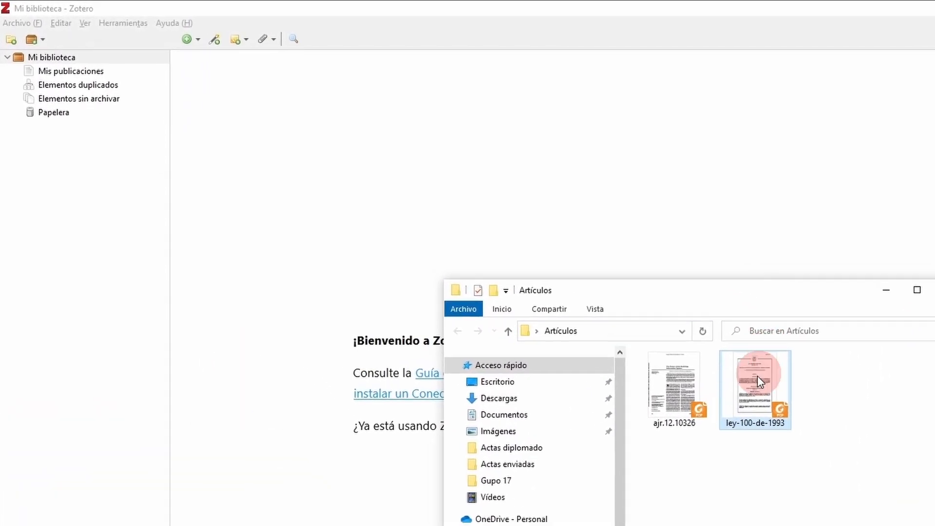
pyautogui.moveTo(743, 430); pyautogui.dragTo(776, 405)
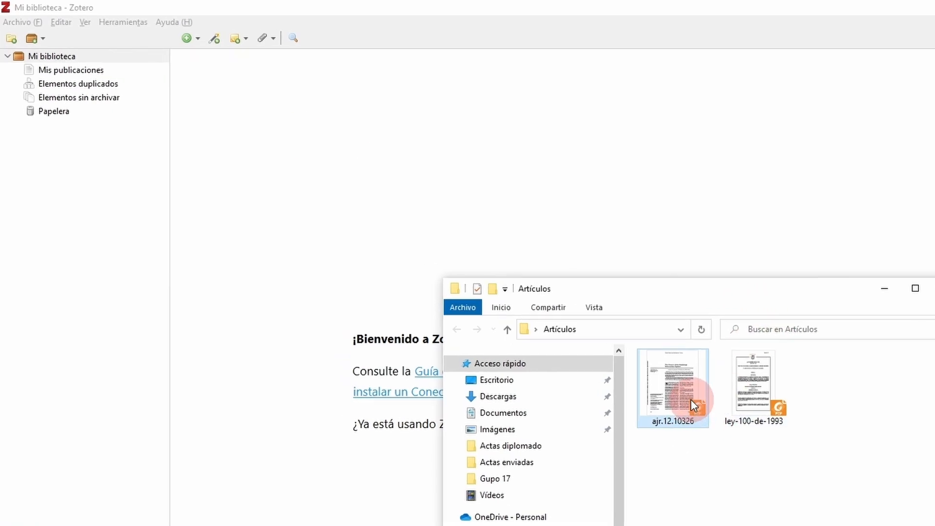
pyautogui.moveTo(691, 399); pyautogui.dragTo(235, 172)
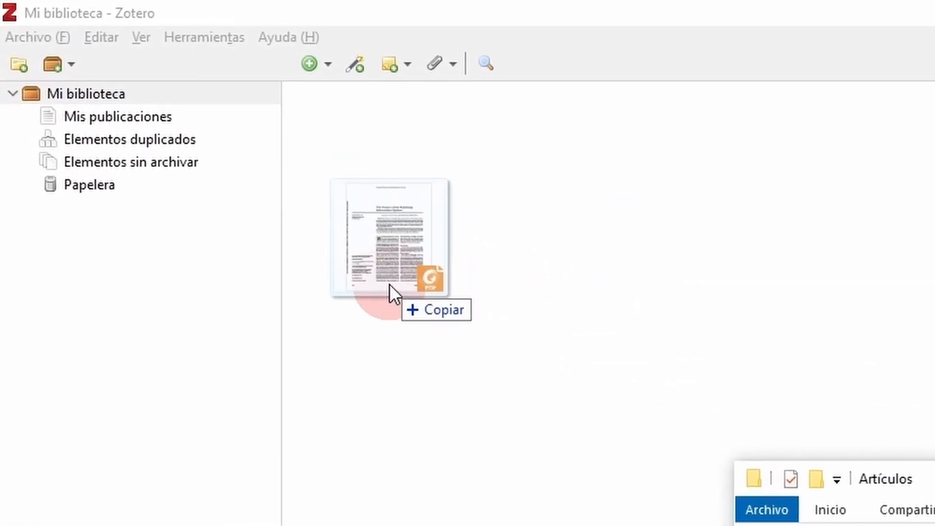
pyautogui.moveTo(389, 285); pyautogui.dragTo(390, 284)
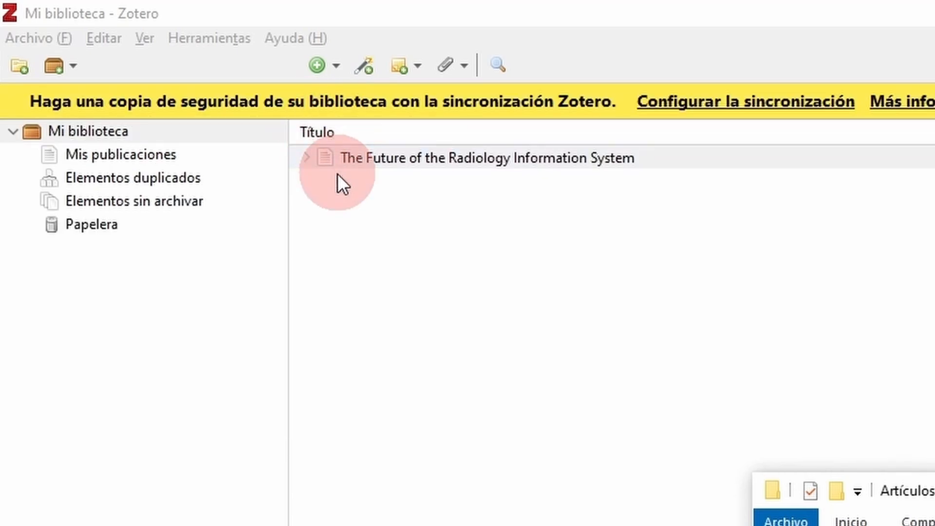
# Select the imported article "The Future of the Radiology Information System" and examine its bibliographic information and abstract.
pyautogui.click(327, 165)
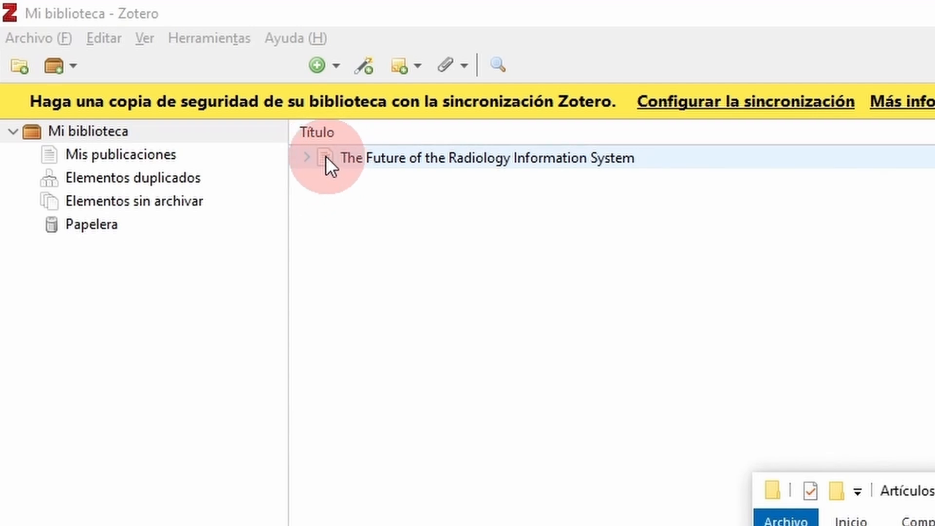
pyautogui.click(934, 490)
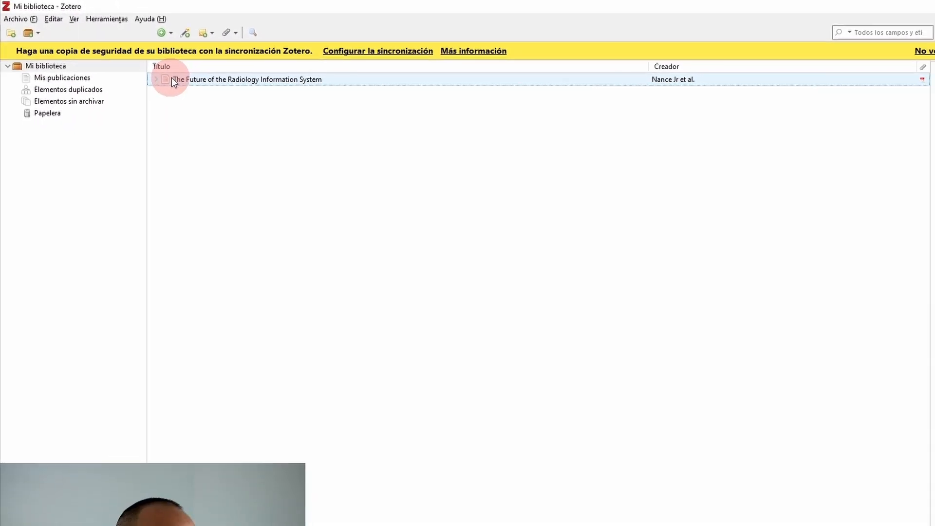
pyautogui.click(915, 308)
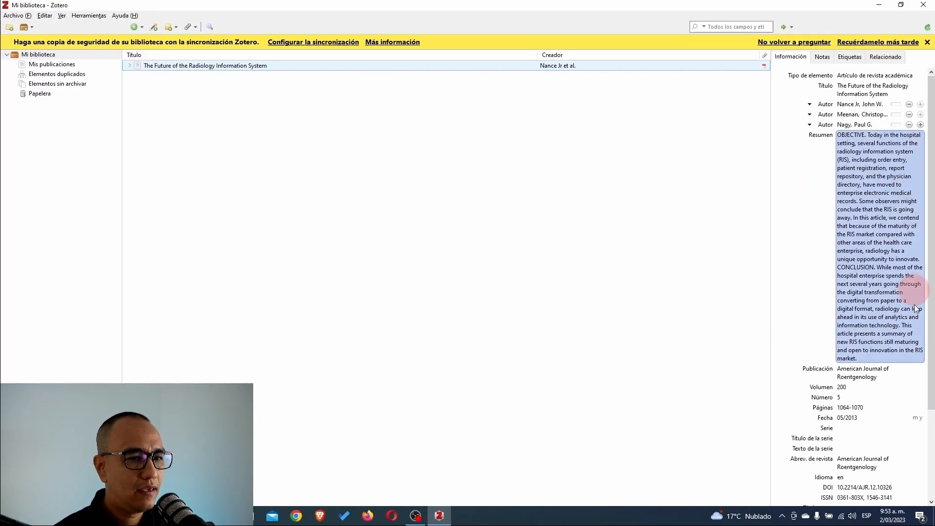
pyautogui.click(851, 62)
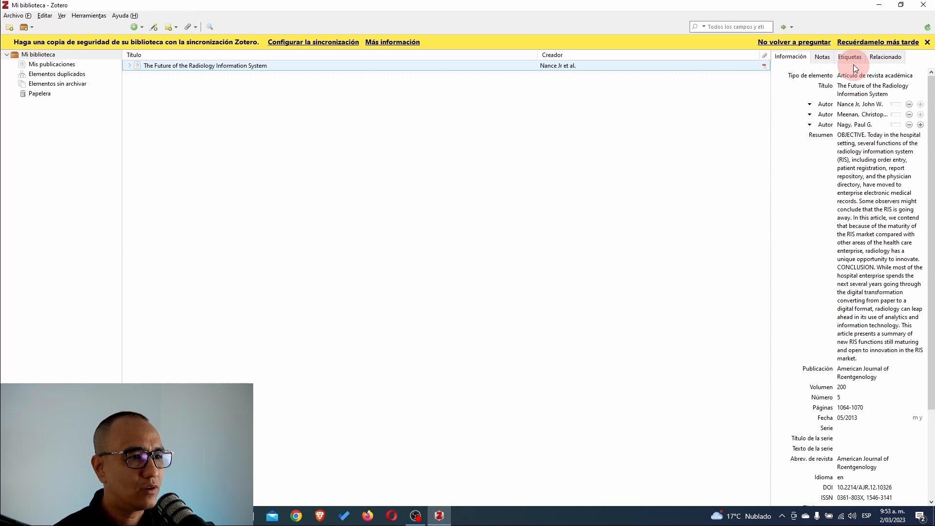
# Expand the article's library entry and examine the title and file details of its attached PDF.
pyautogui.click(130, 65)
pyautogui.click(170, 75)
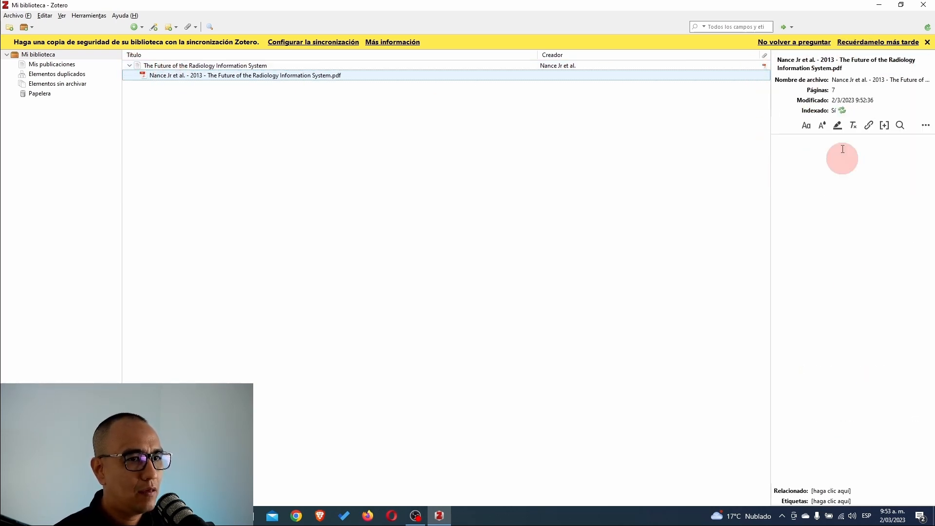
pyautogui.click(845, 67)
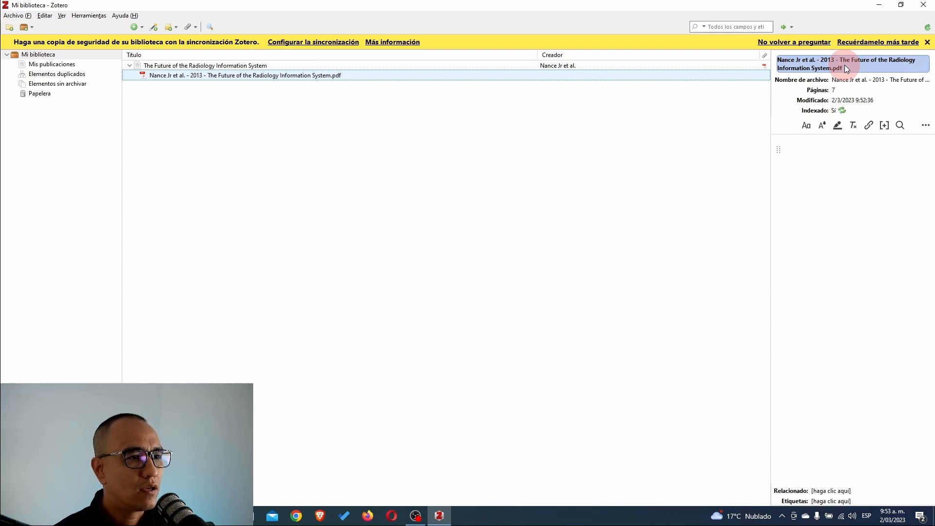
pyautogui.press('Return')
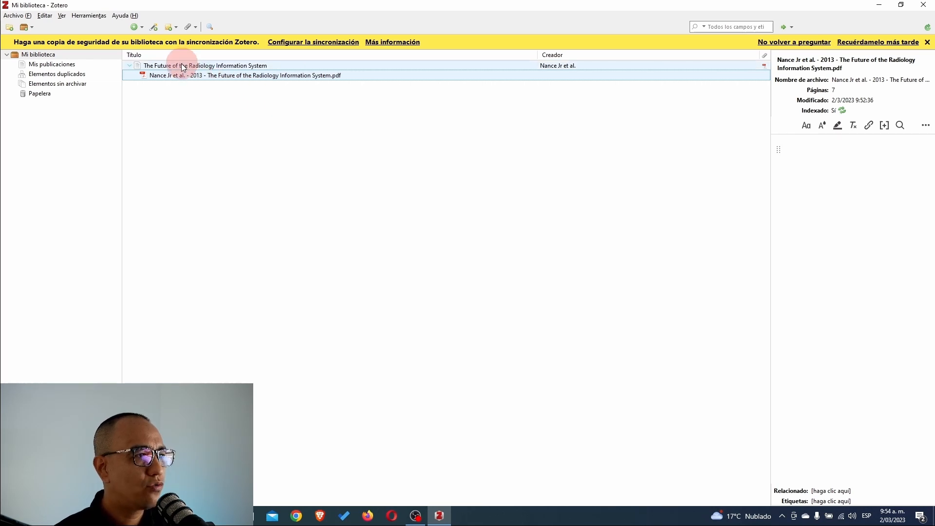
# Return to the parent article and examine its Autor entries, Resumen and the remaining Información fields.
pyautogui.click(183, 67)
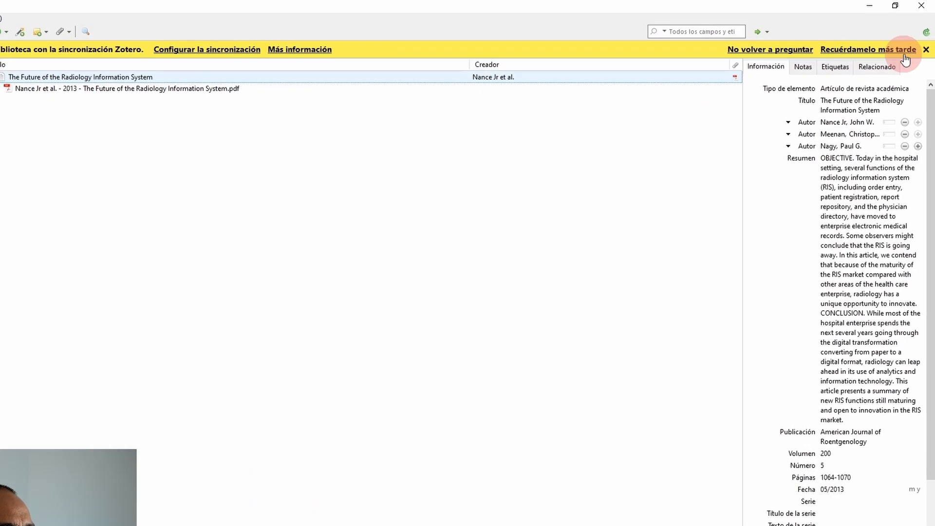
pyautogui.click(888, 179)
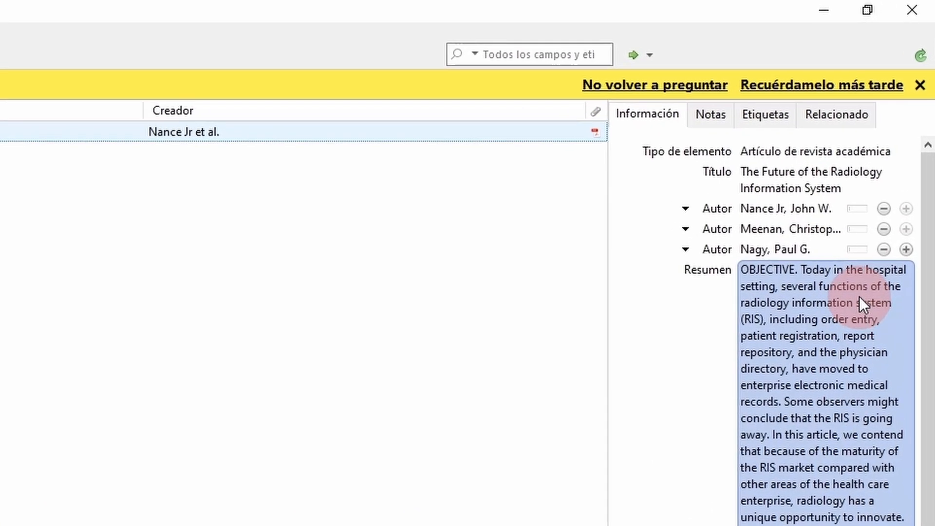
pyautogui.click(871, 122)
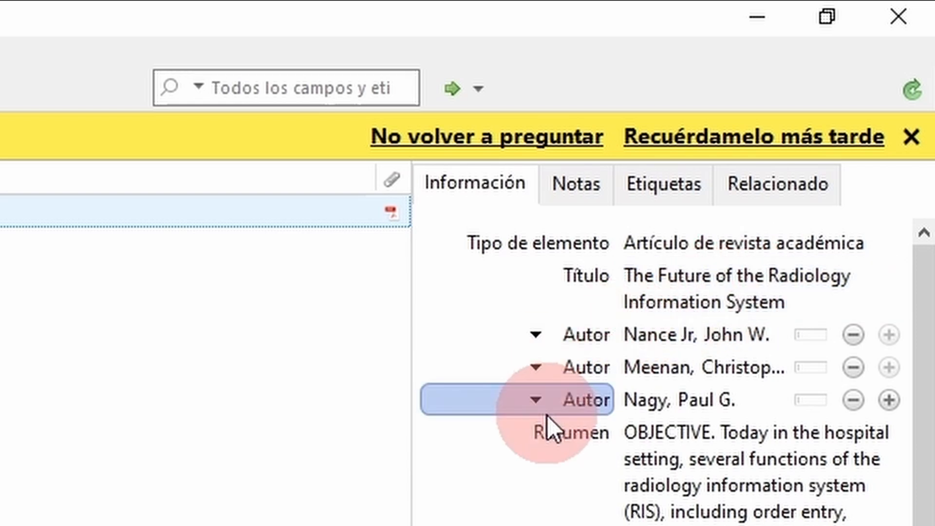
pyautogui.click(676, 336)
pyautogui.click(674, 377)
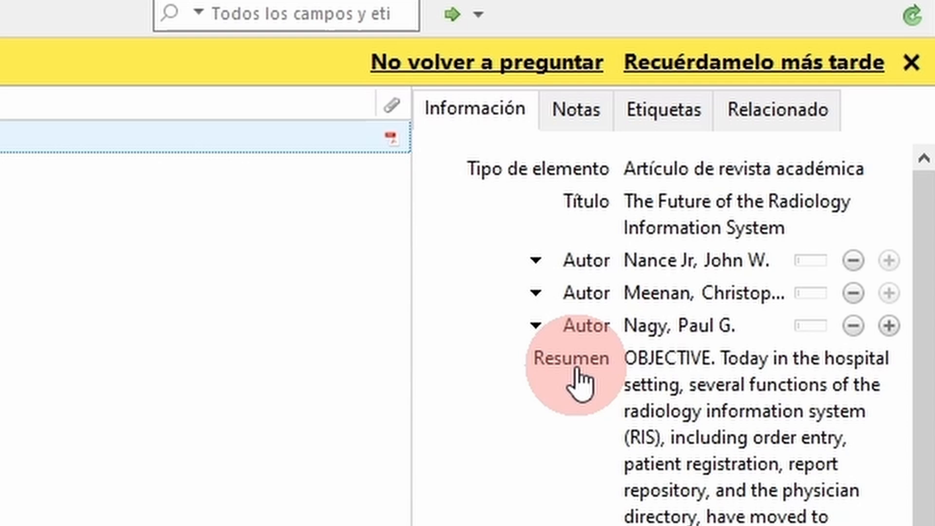
pyautogui.click(577, 371)
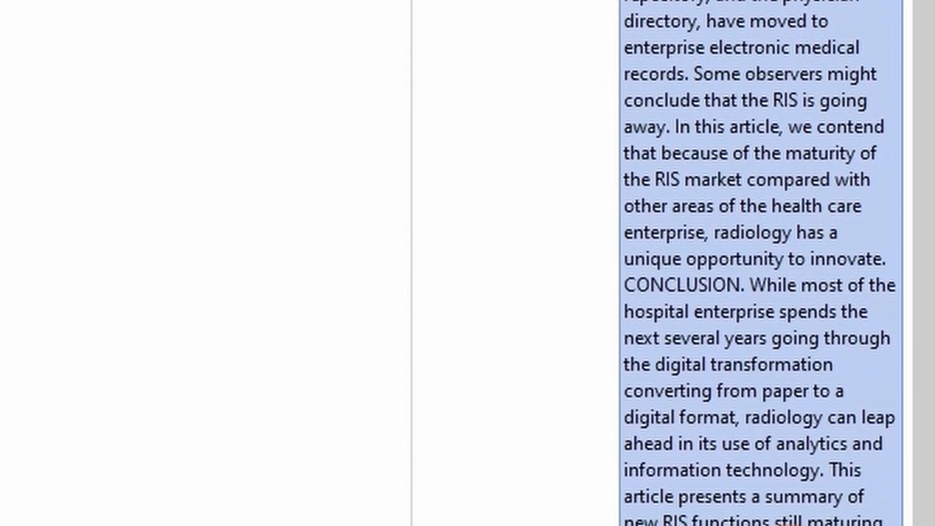
pyautogui.scroll(-3, 788, 478)
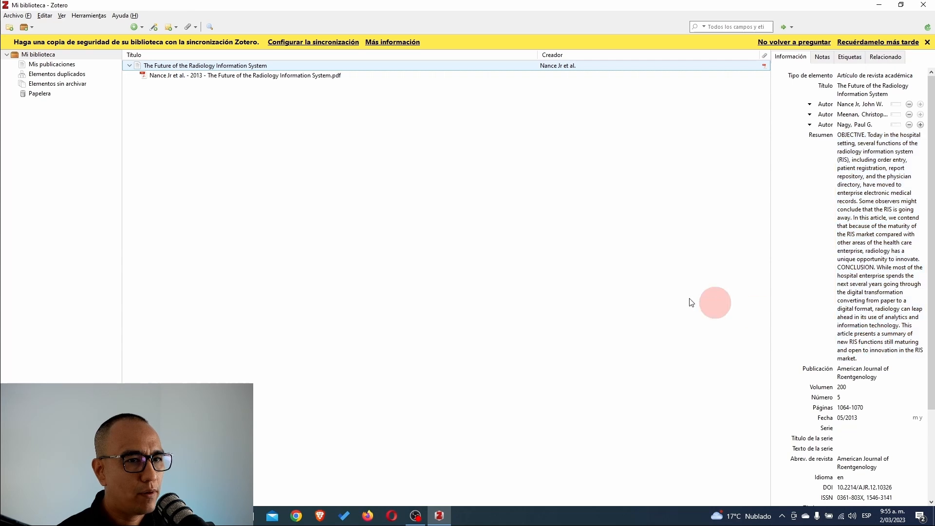
# Highlight the first line of the title in yellow in the article's attached PDF and return to Mi biblioteca.
pyautogui.doubleClick(268, 77)
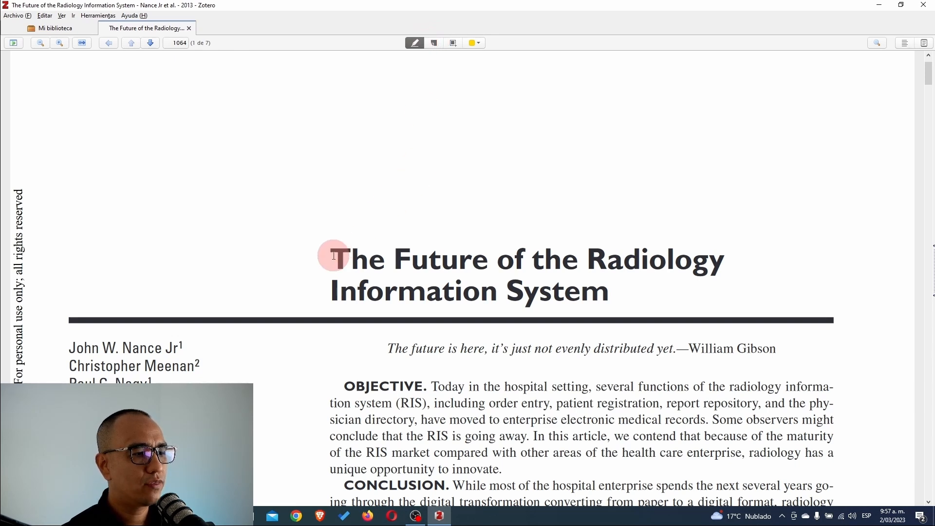
pyautogui.moveTo(334, 254); pyautogui.dragTo(712, 263)
pyautogui.click(81, 33)
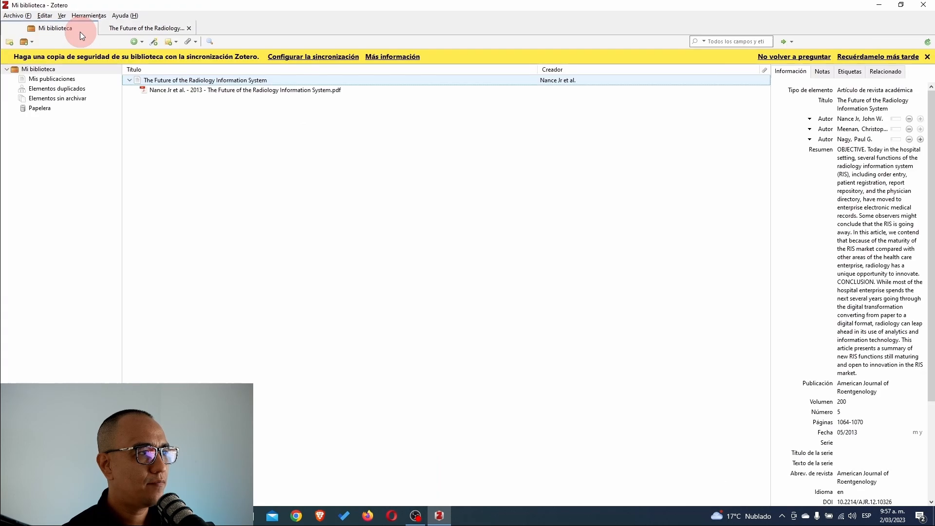
# Check the article's Título and Autor fields in Información.
pyautogui.click(842, 102)
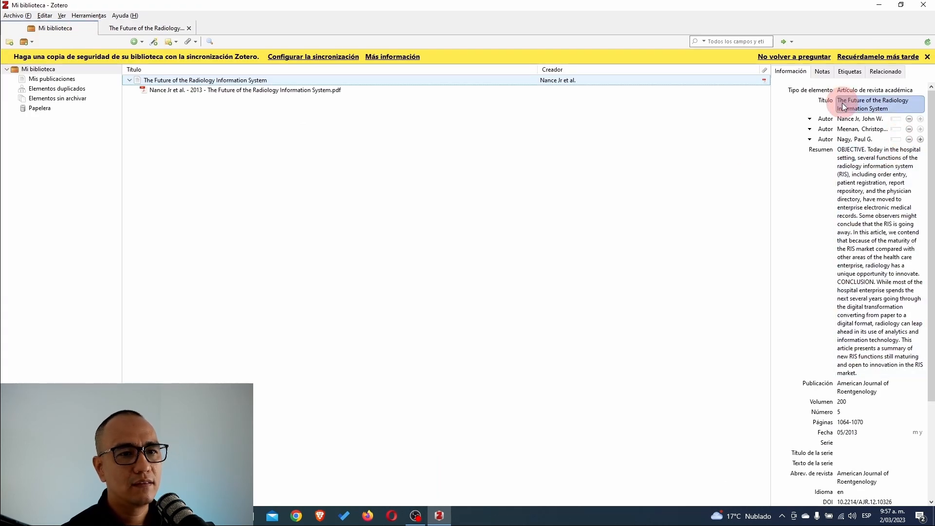
pyautogui.click(826, 123)
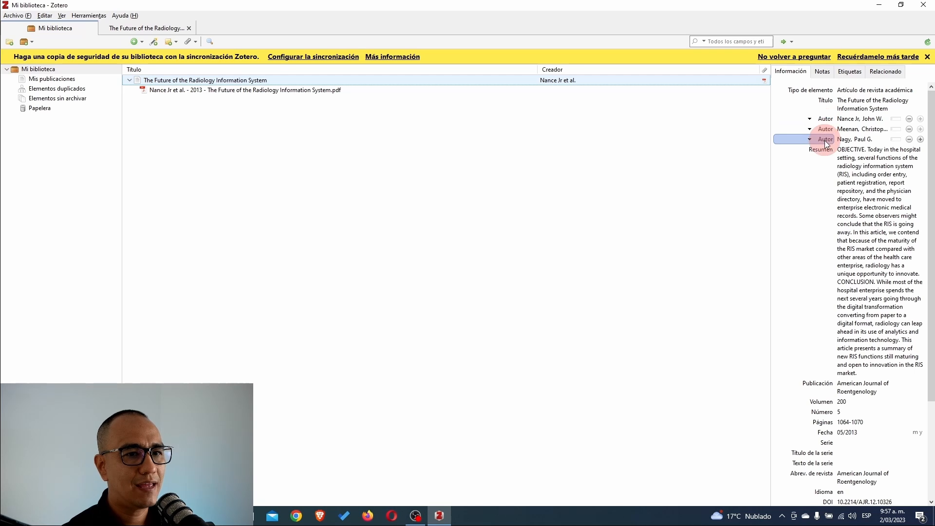
pyautogui.click(849, 119)
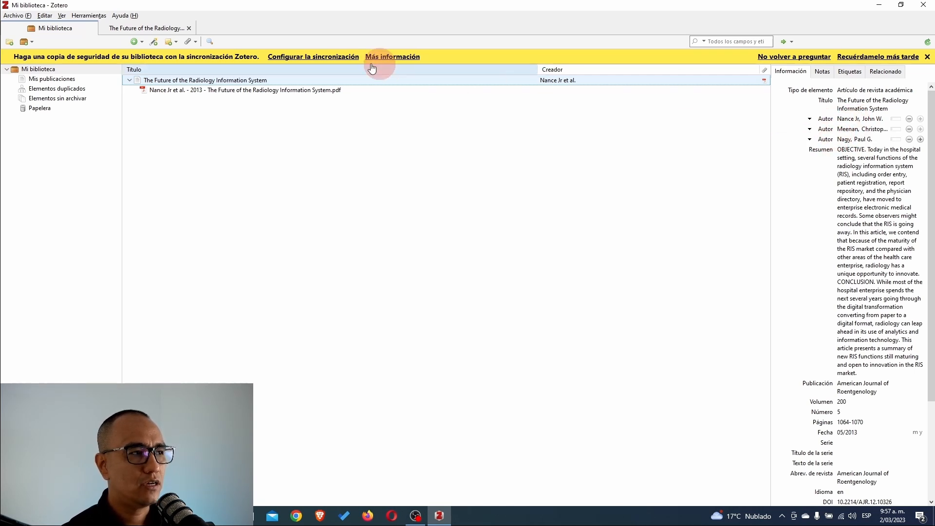
# Highlight the three authors' surnames in yellow on the PDF's first page and look over the abstract text.
pyautogui.click(160, 29)
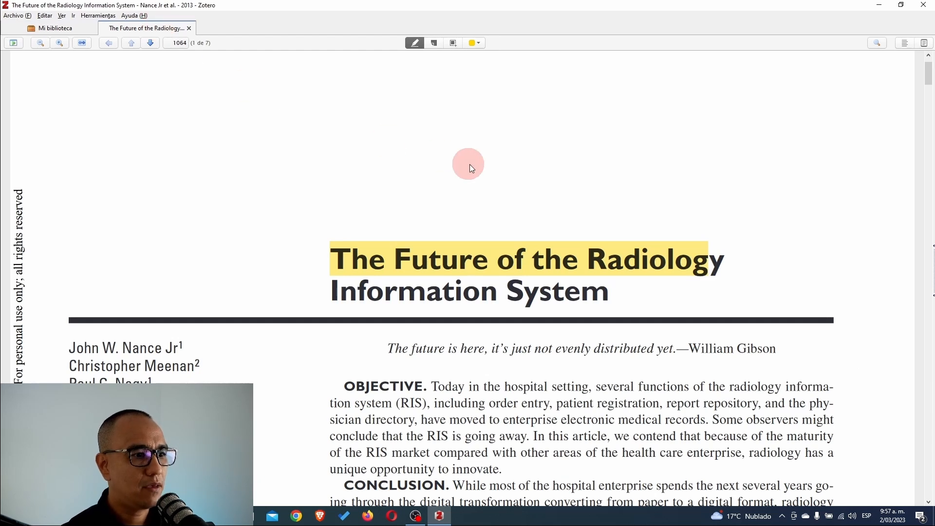
pyautogui.scroll(-2, 470, 164)
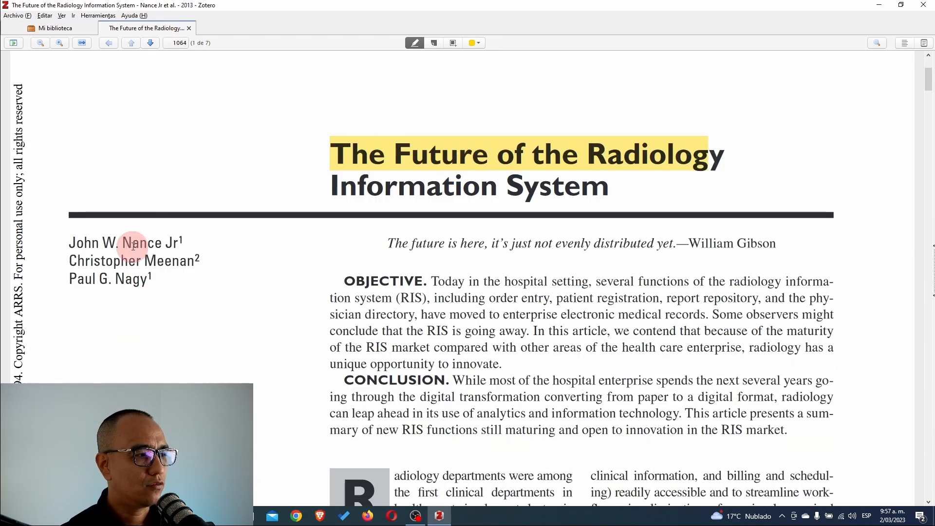
pyautogui.moveTo(125, 239); pyautogui.dragTo(191, 260)
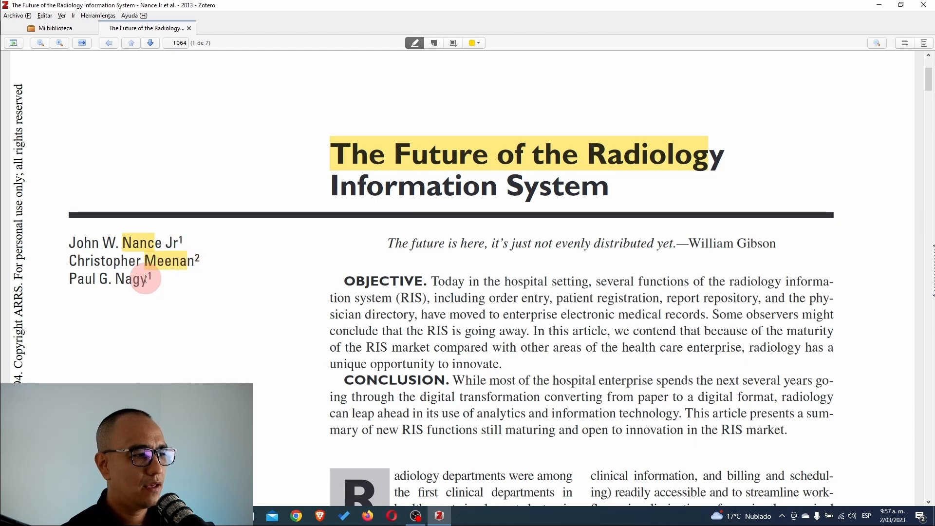
pyautogui.moveTo(115, 276); pyautogui.dragTo(149, 277)
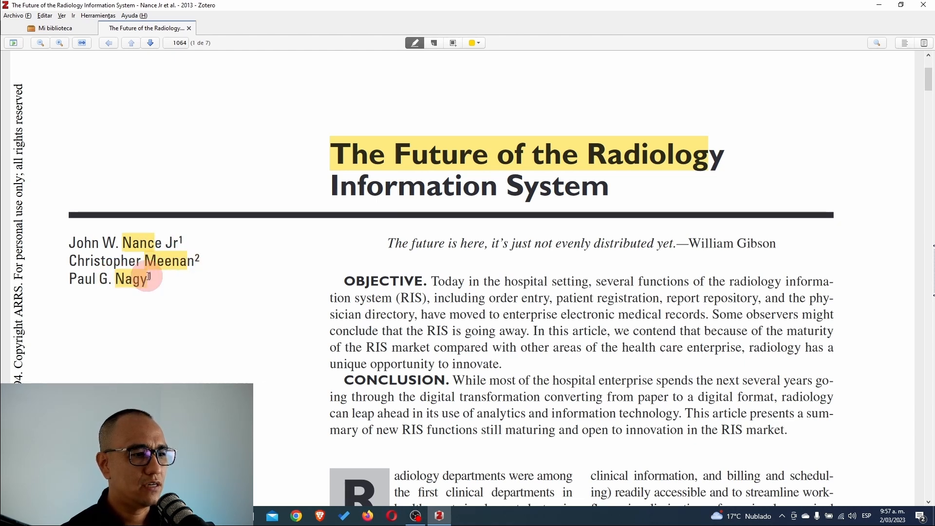
pyautogui.scroll(-8, 469, 250)
pyautogui.scroll(6, 476, 267)
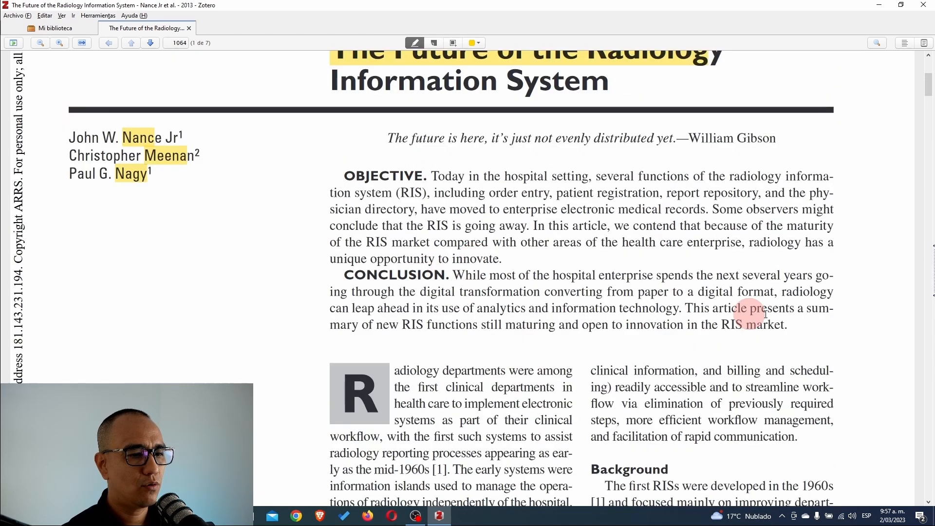
# Go back to Mi biblioteca and check the article's Resumen field against the PDF's abstract.
pyautogui.click(60, 29)
pyautogui.click(837, 152)
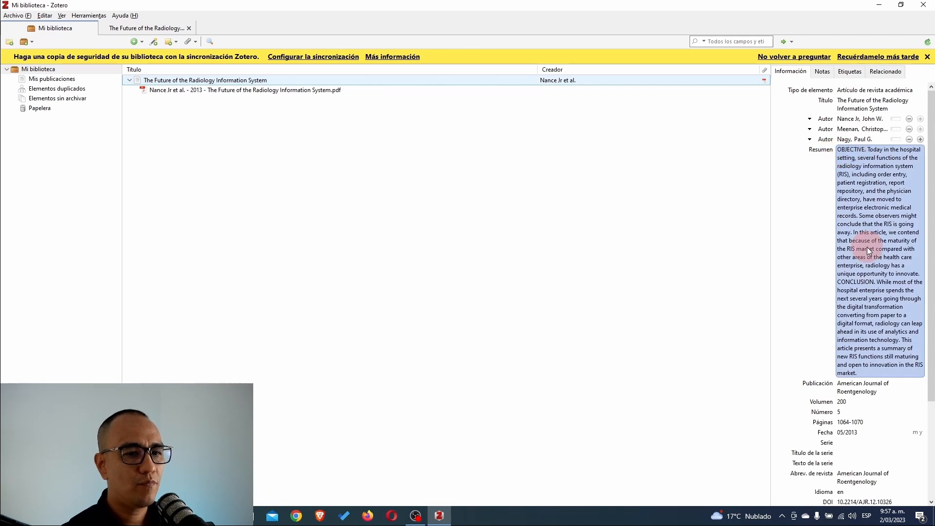
pyautogui.click(534, 162)
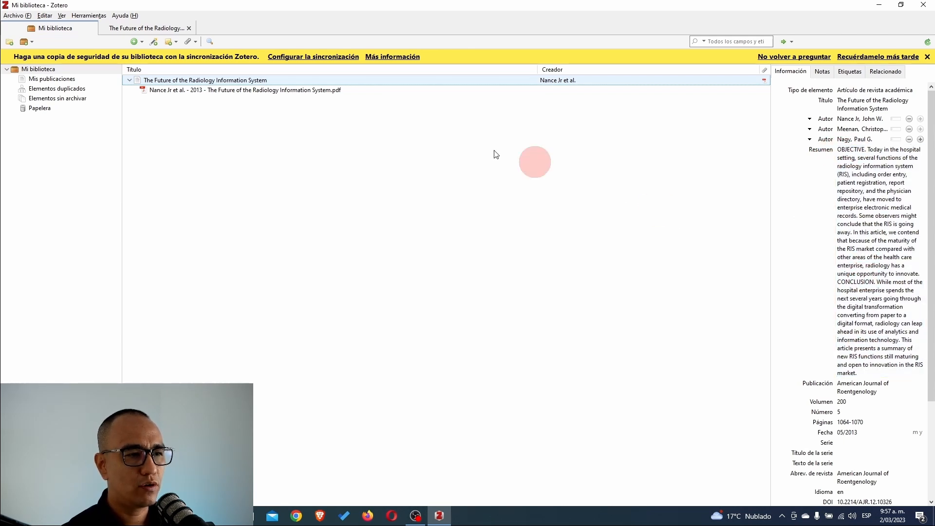
# Check the Publicación field, highlight "AJR" in yellow in the DOI line of the article's PDF, and return to Mi biblioteca.
pyautogui.click(738, 205)
pyautogui.click(849, 388)
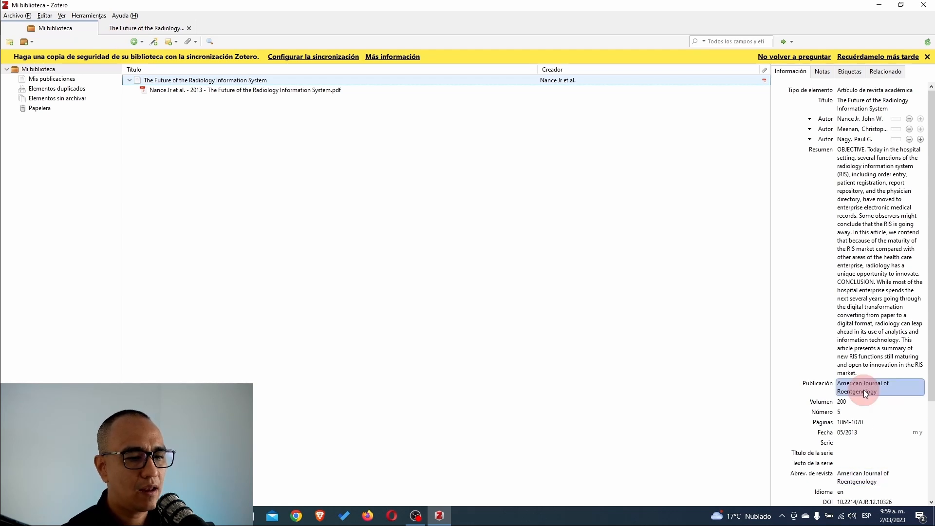
pyautogui.click(139, 27)
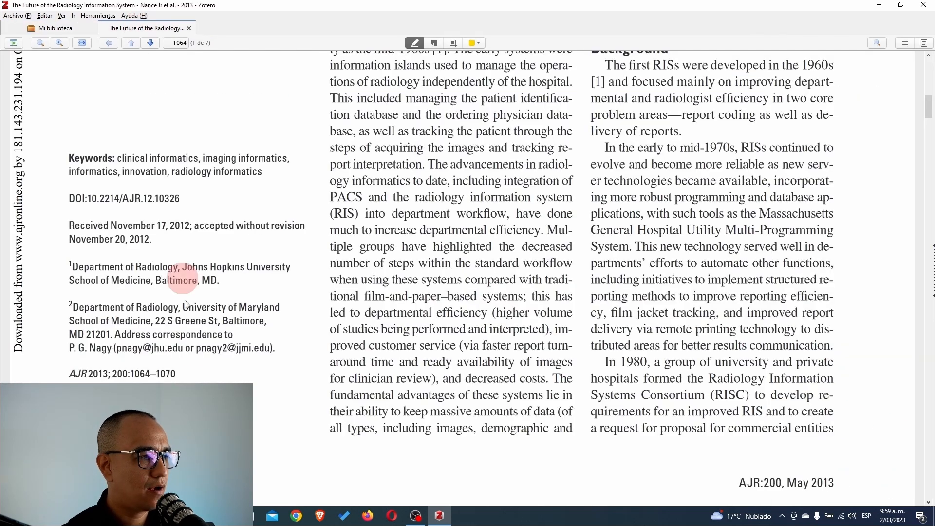
pyautogui.scroll(10, 185, 304)
pyautogui.scroll(-1, 194, 377)
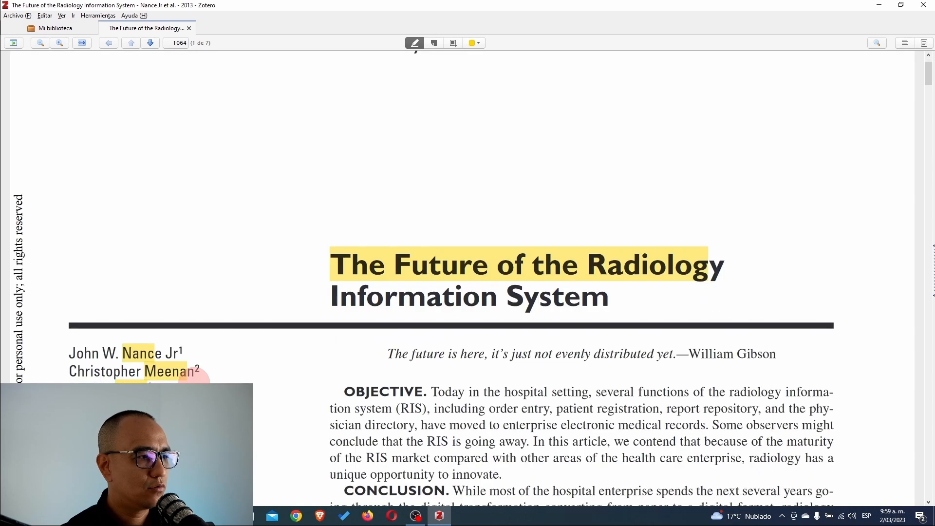
pyautogui.scroll(-2, 16, 273)
pyautogui.scroll(-6, 472, 278)
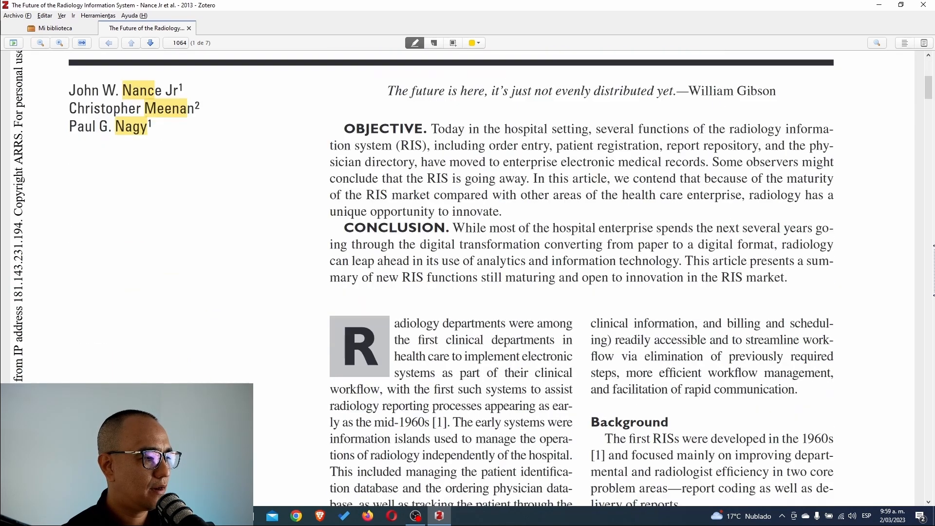
pyautogui.scroll(-2, 472, 278)
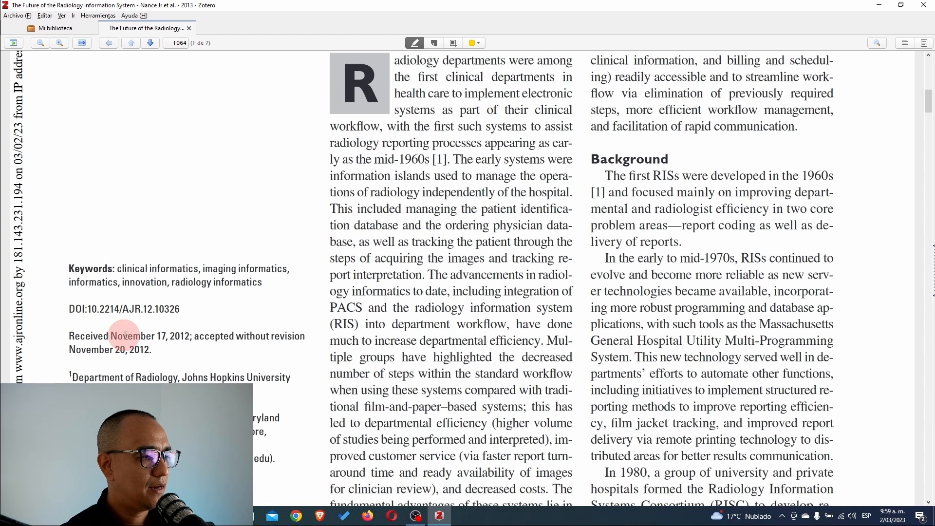
pyautogui.moveTo(123, 310); pyautogui.dragTo(144, 310)
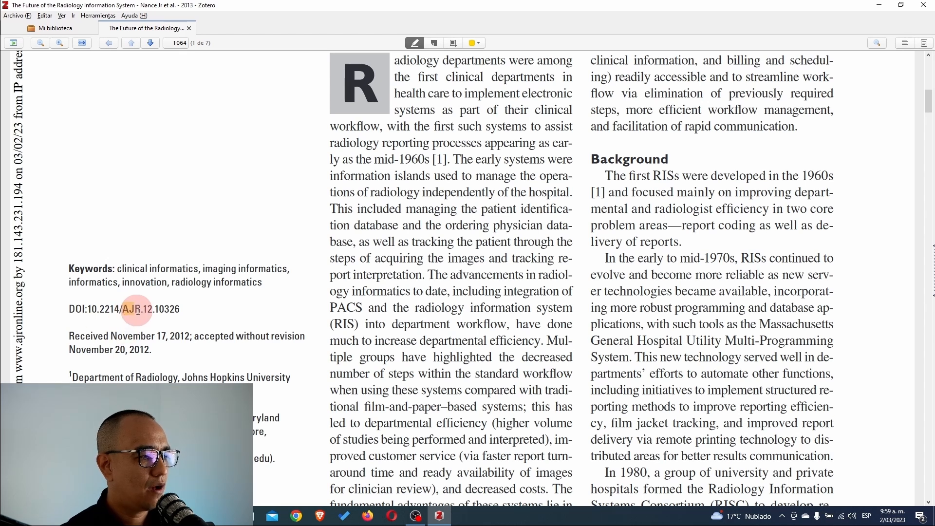
pyautogui.scroll(-2, 238, 341)
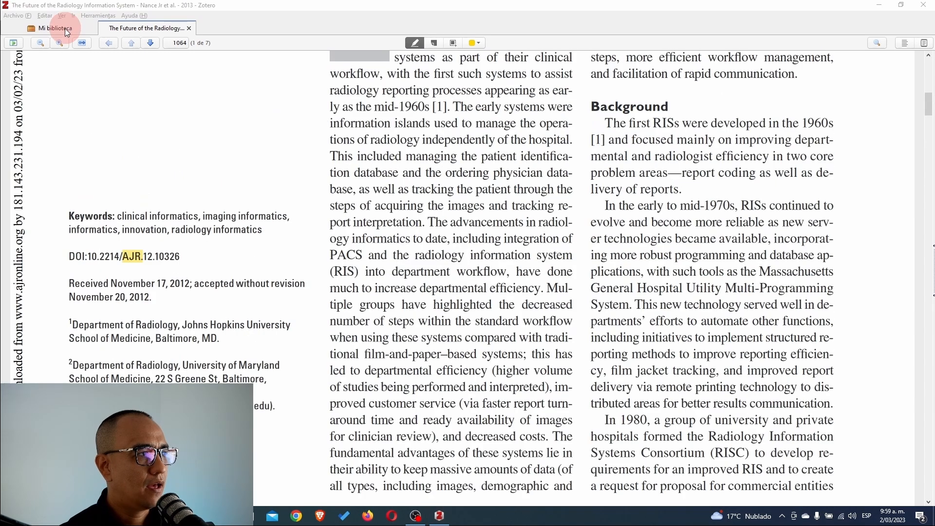
pyautogui.click(64, 28)
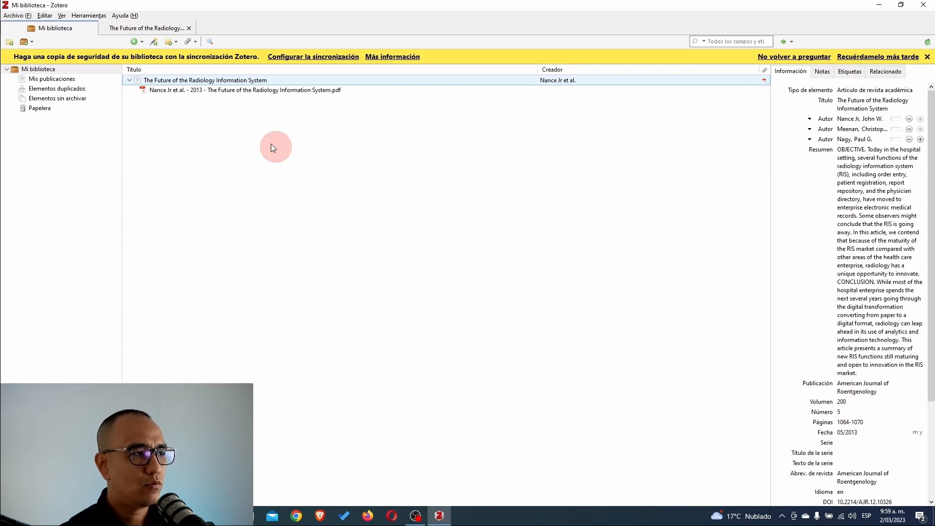
# Highlight the volume 200 and page range 1064–1070 in yellow in the PDF's AJR citation line and go back to Mi biblioteca.
pyautogui.click(173, 30)
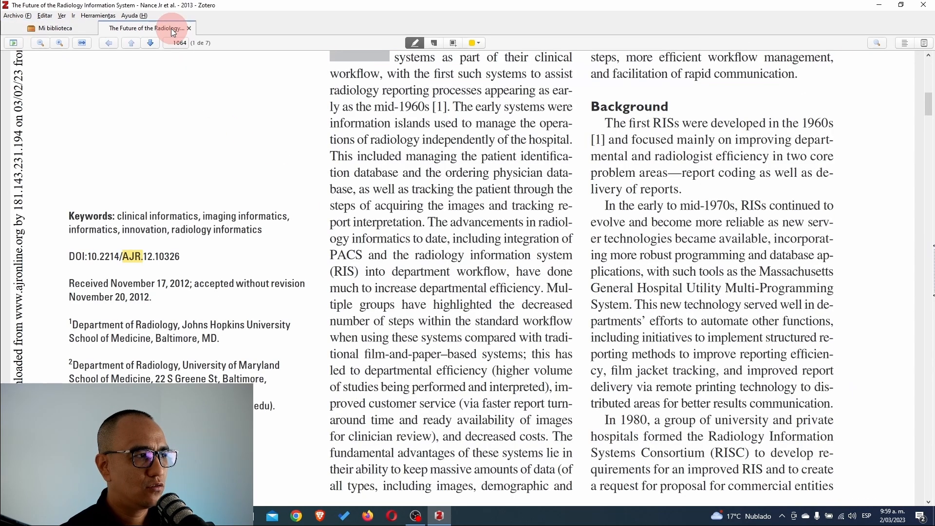
pyautogui.click(249, 322)
pyautogui.scroll(-2, 249, 322)
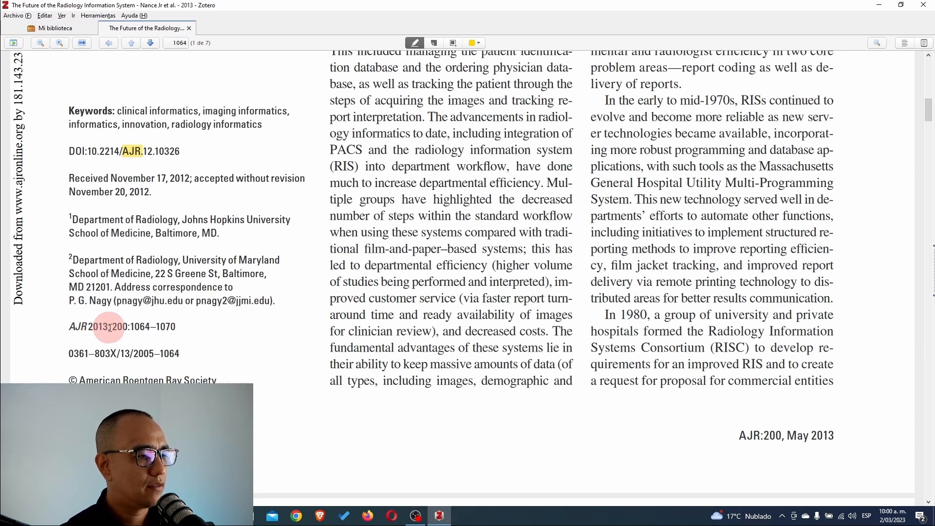
pyautogui.moveTo(112, 327); pyautogui.dragTo(200, 332)
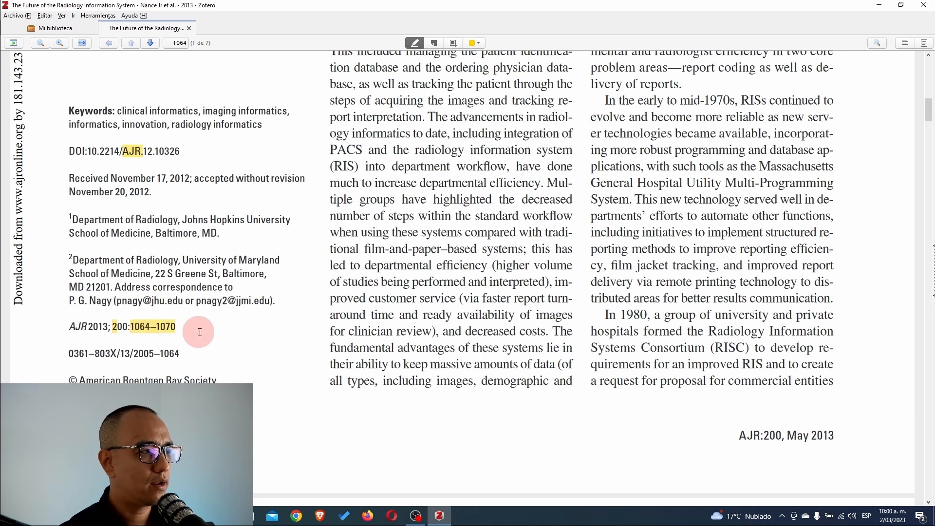
pyautogui.click(73, 30)
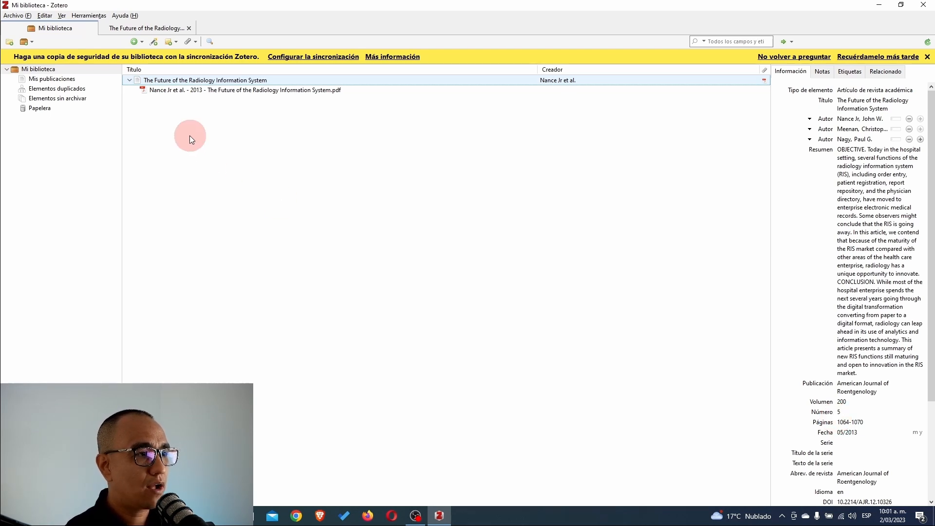
# Collapse the radiology article's entry and add the ley-100-de-1993 PDF from the Artículos folder to the library.
pyautogui.click(130, 82)
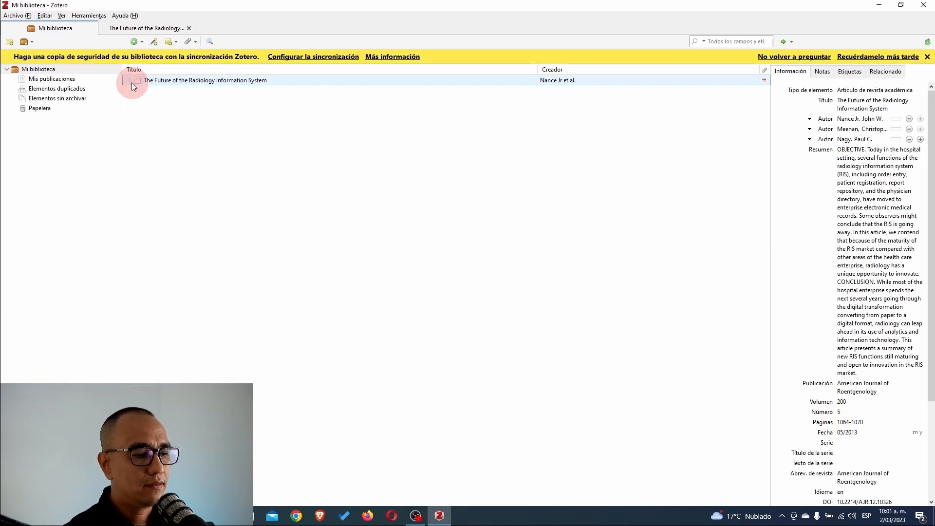
pyautogui.hotkey('alt', 'Tab')
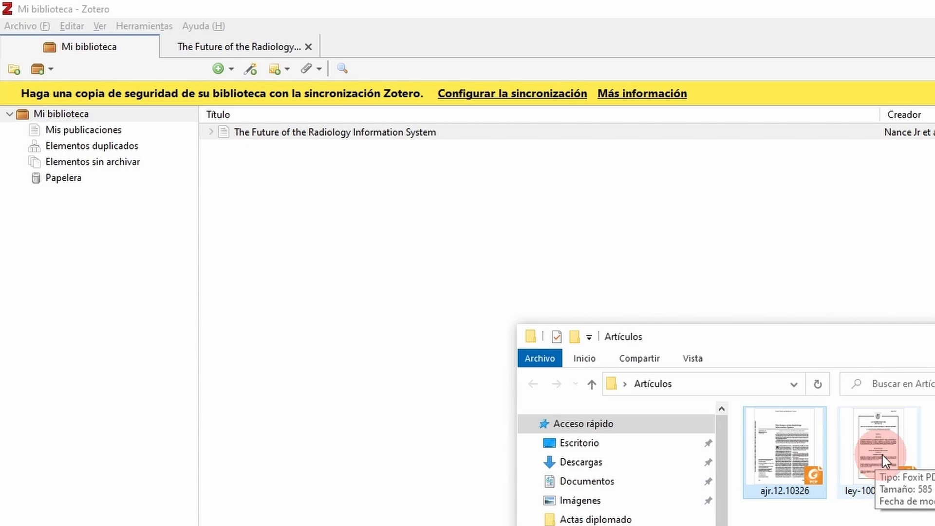
pyautogui.moveTo(884, 460); pyautogui.dragTo(309, 254)
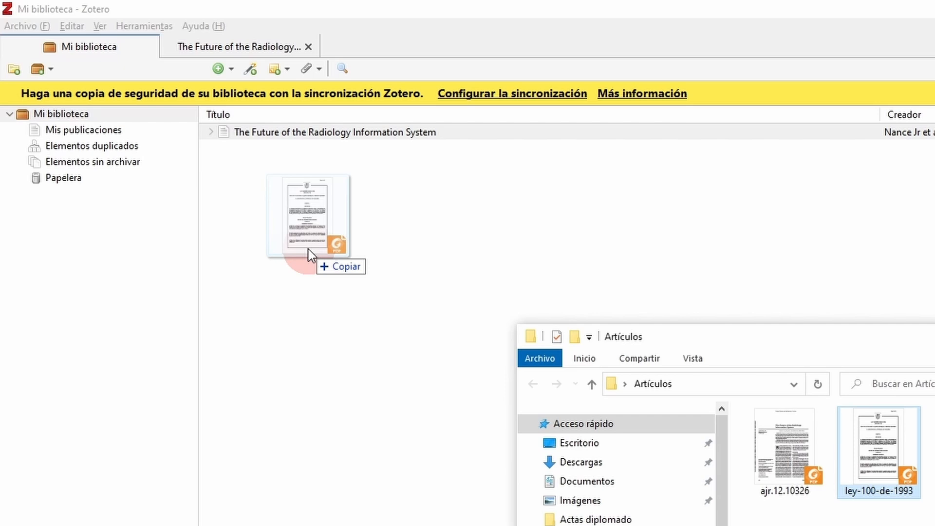
pyautogui.moveTo(308, 250); pyautogui.dragTo(275, 233)
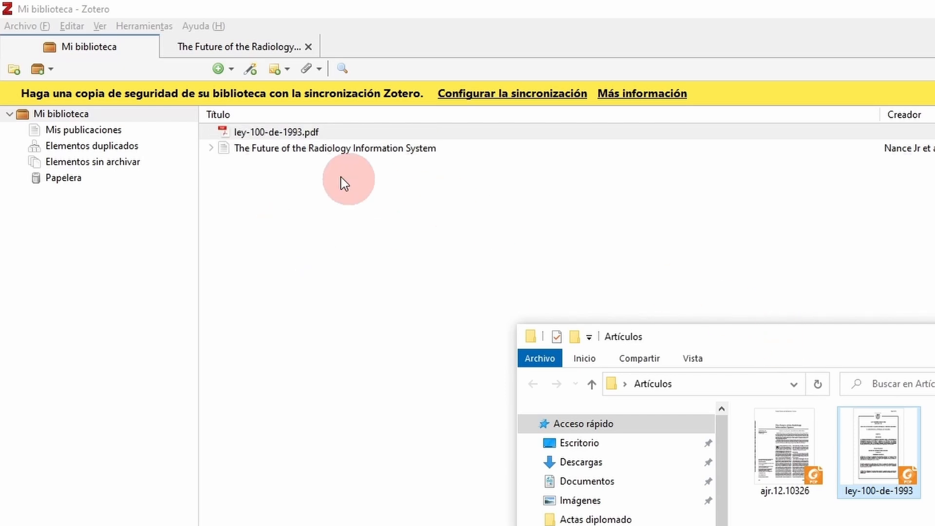
# Try to extract the metadata for ley-100-de-1993.pdf and close the metadata retrieval window.
pyautogui.click(287, 138)
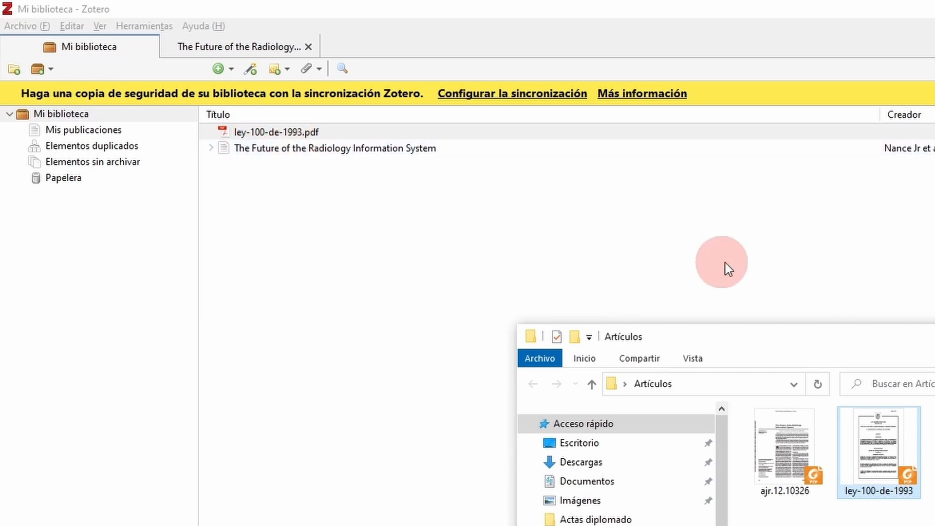
pyautogui.click(405, 209)
pyautogui.click(259, 139)
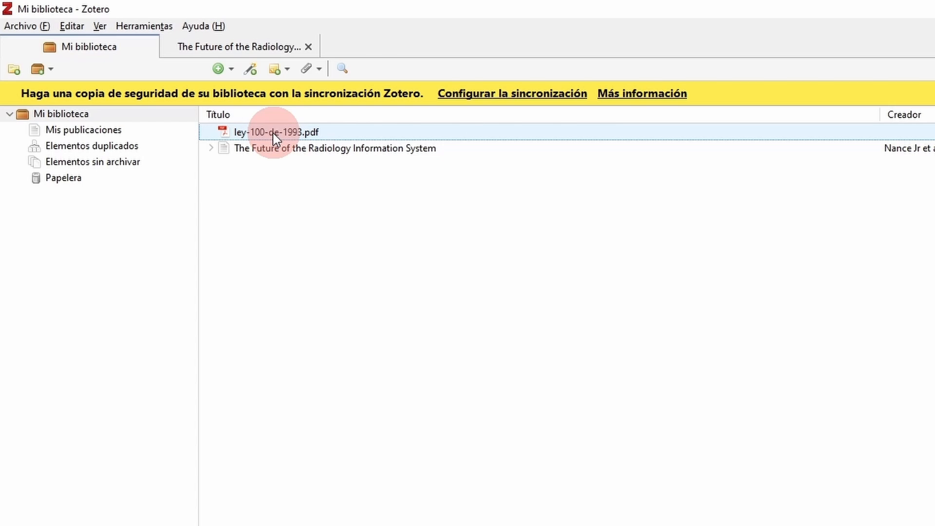
pyautogui.rightClick(274, 138)
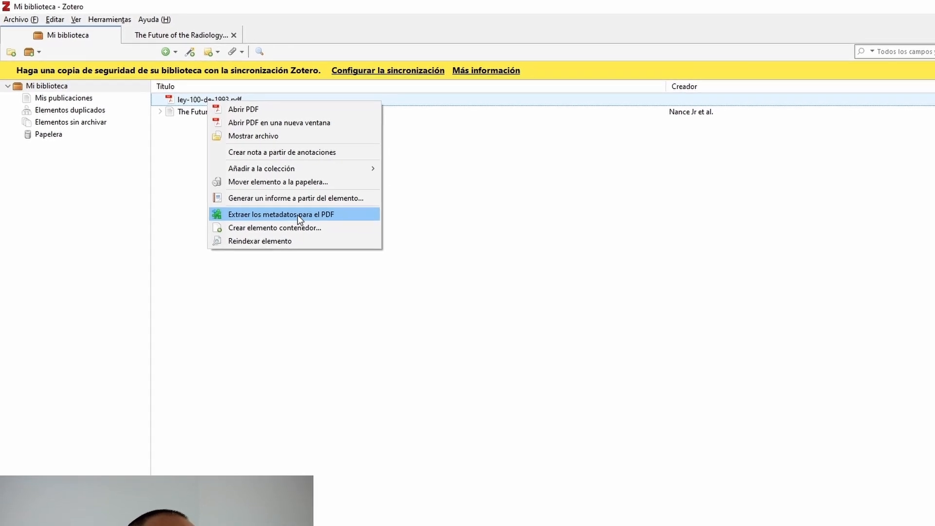
pyautogui.click(274, 198)
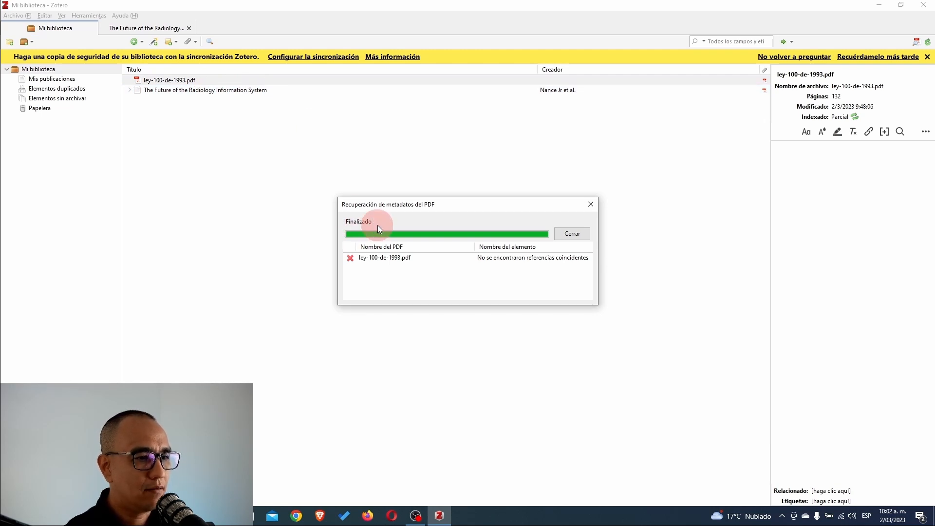
pyautogui.click(571, 236)
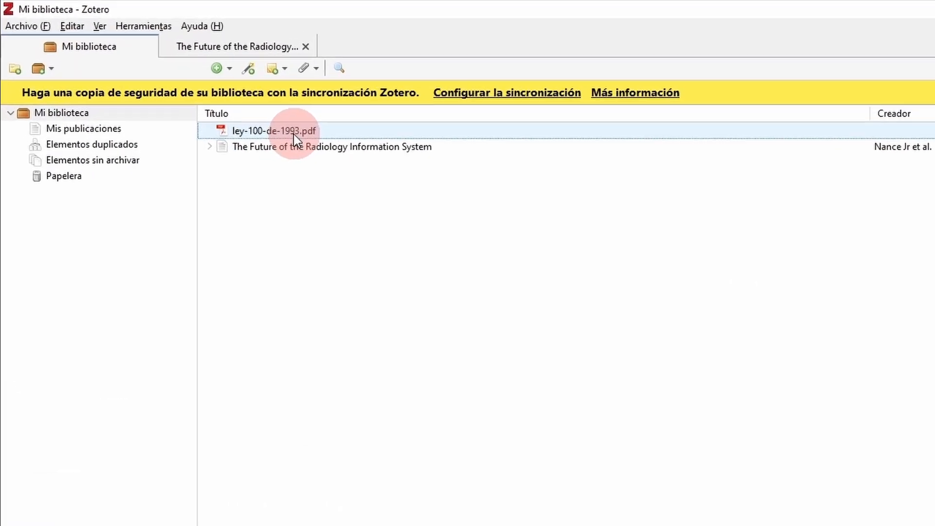
# Create a parent item for ley-100-de-1993.pdf using manual entry.
pyautogui.rightClick(182, 82)
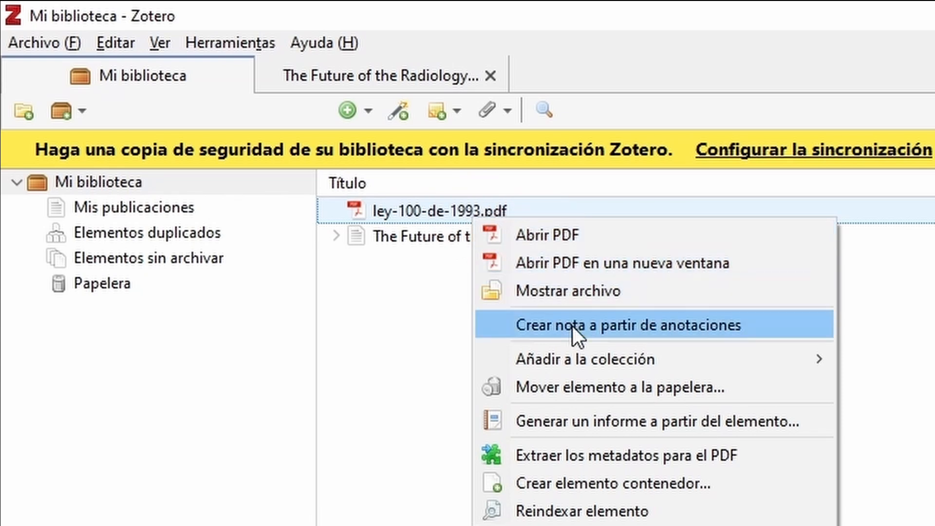
pyautogui.click(584, 482)
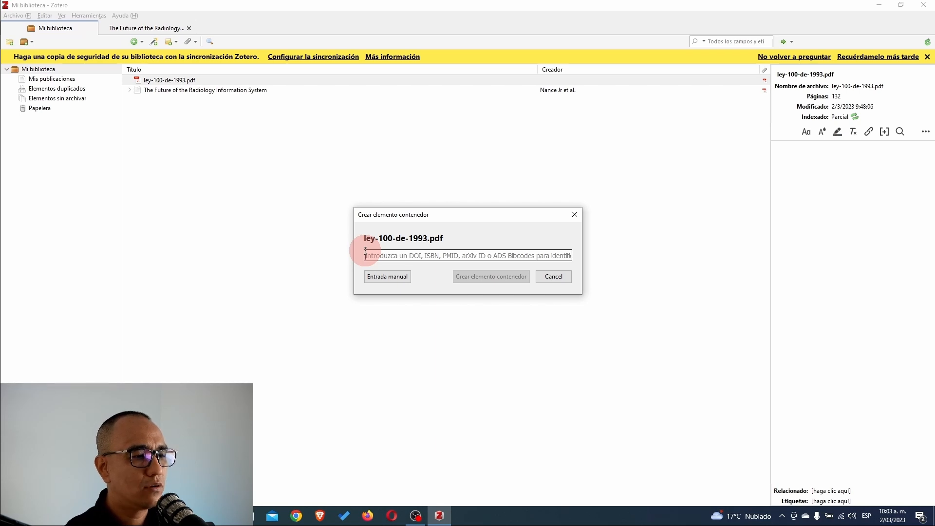
pyautogui.click(386, 278)
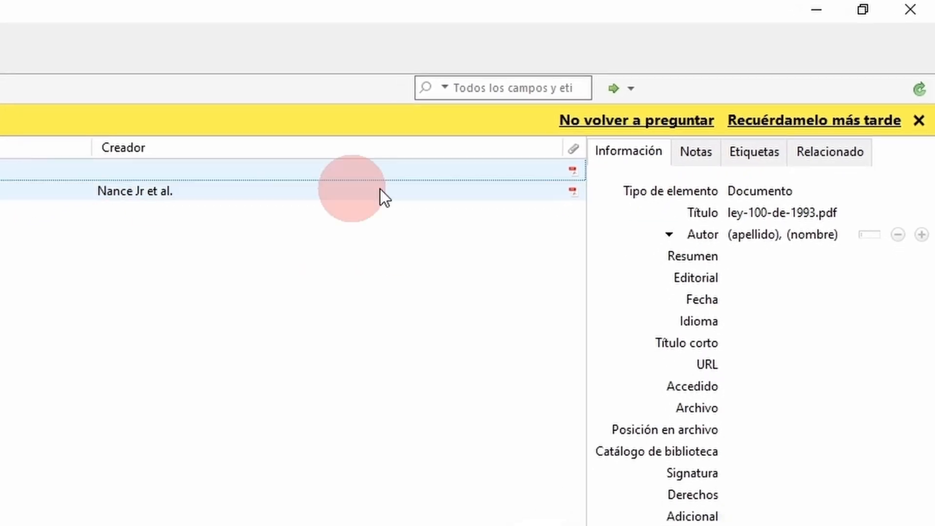
# Set the Tipo de elemento of the ley-100-de-1993.pdf parent item to Propuesta de ley.
pyautogui.click(716, 227)
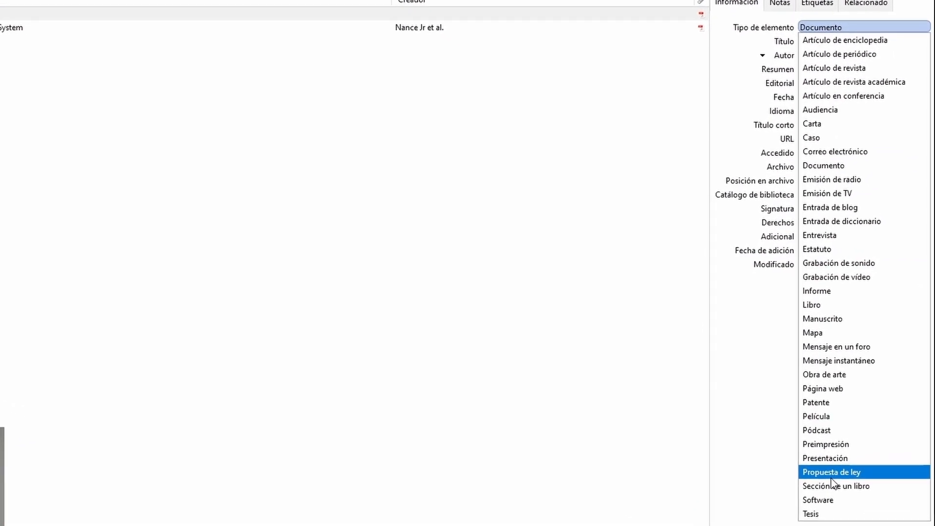
pyautogui.click(834, 466)
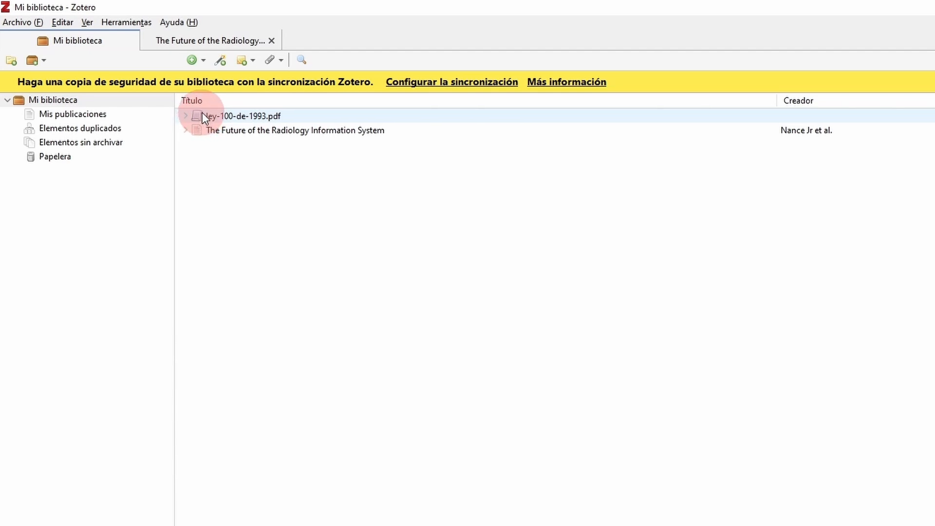
pyautogui.click(204, 130)
pyautogui.click(203, 119)
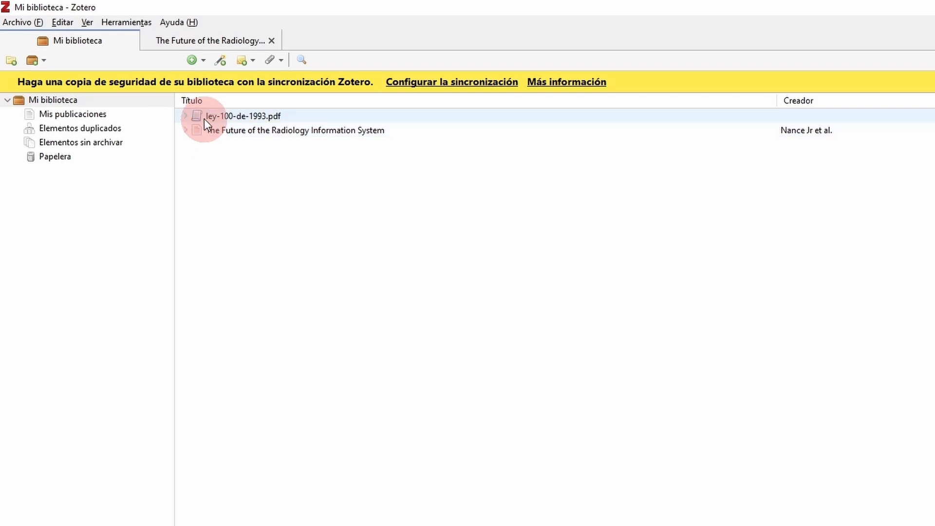
# Open the law's attached PDF and copy its heading from "LEY NUMERO 100 DE 1993" through "se dictan otras disposiciones".
pyautogui.click(879, 100)
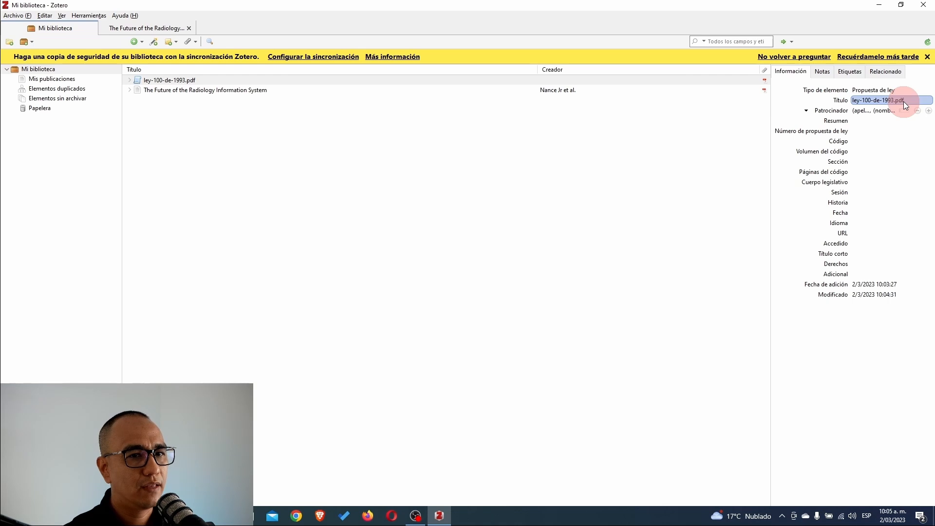
pyautogui.click(439, 81)
pyautogui.click(129, 80)
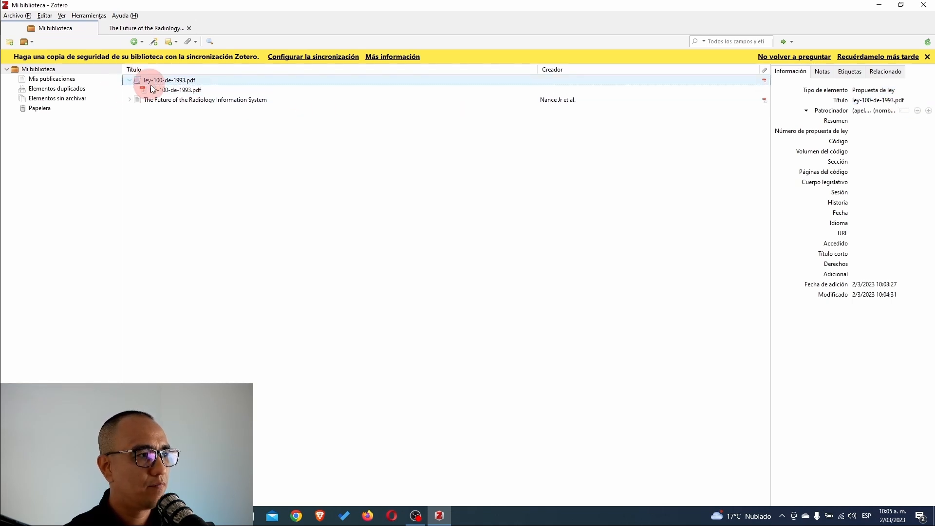
pyautogui.doubleClick(151, 87)
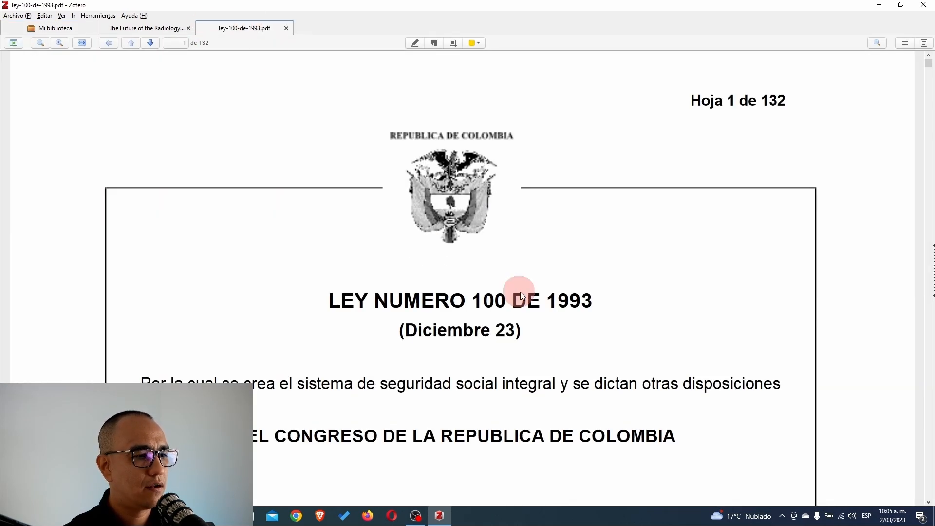
pyautogui.scroll(-3, 520, 291)
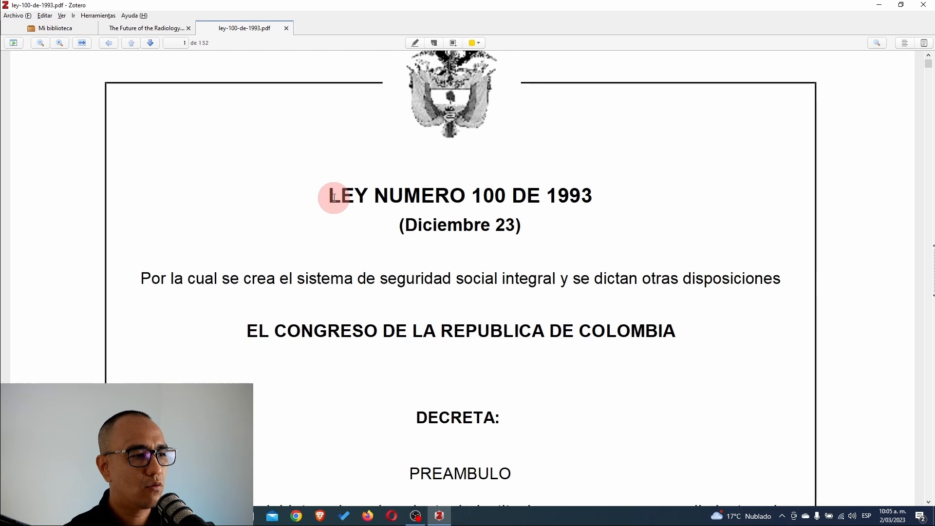
pyautogui.moveTo(334, 198)
pyautogui.mouseDown()
pyautogui.moveTo(595, 194)
pyautogui.moveTo(789, 270)
pyautogui.mouseUp()
pyautogui.hotkey('ctrl', 'c')
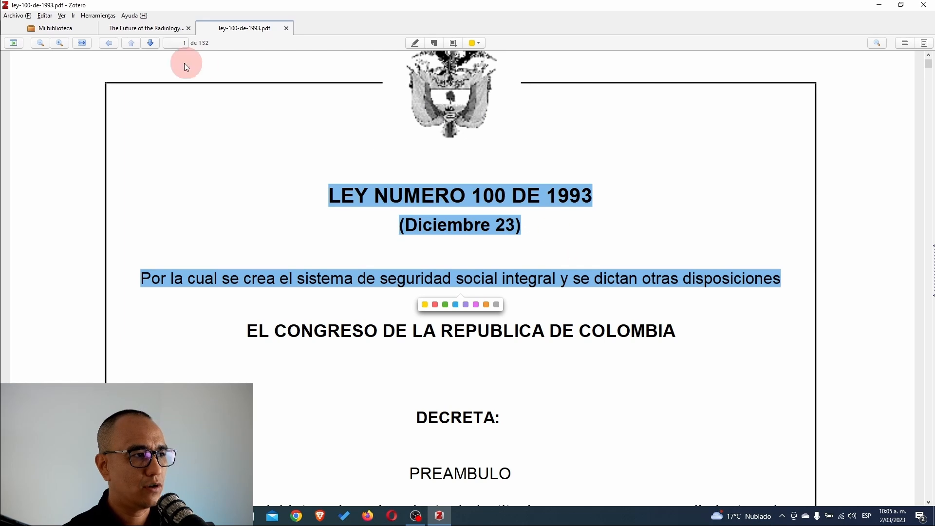
# Replace the Título of the ley-100-de-1993.pdf parent item in the library with the copied law heading.
pyautogui.click(51, 28)
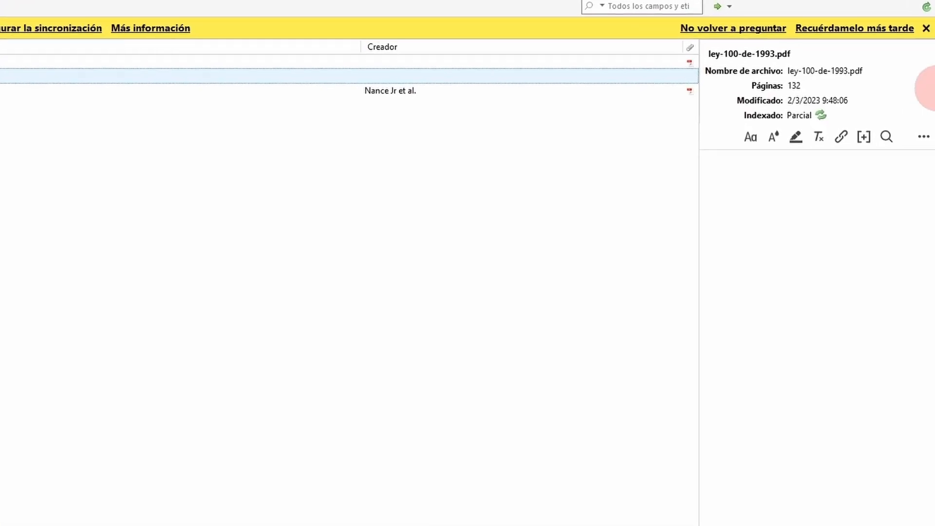
pyautogui.click(75, 56)
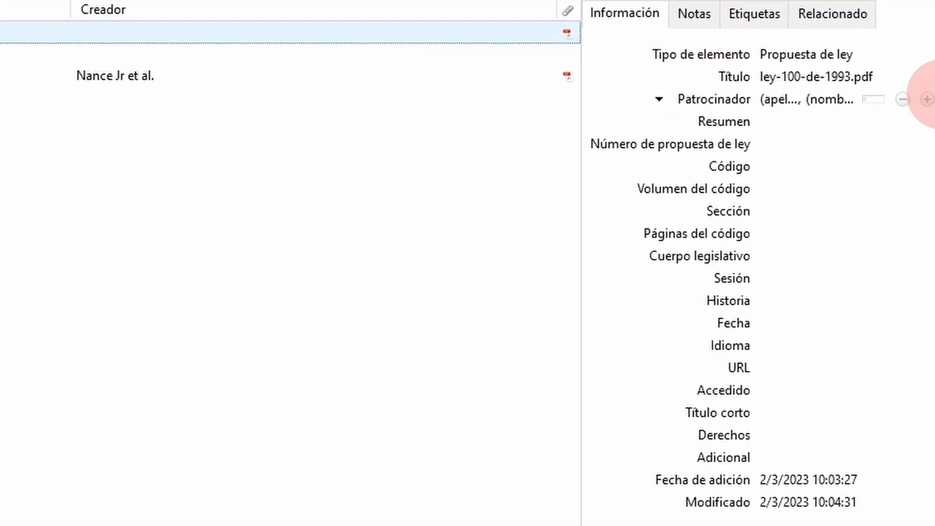
pyautogui.click(847, 85)
pyautogui.click(824, 75)
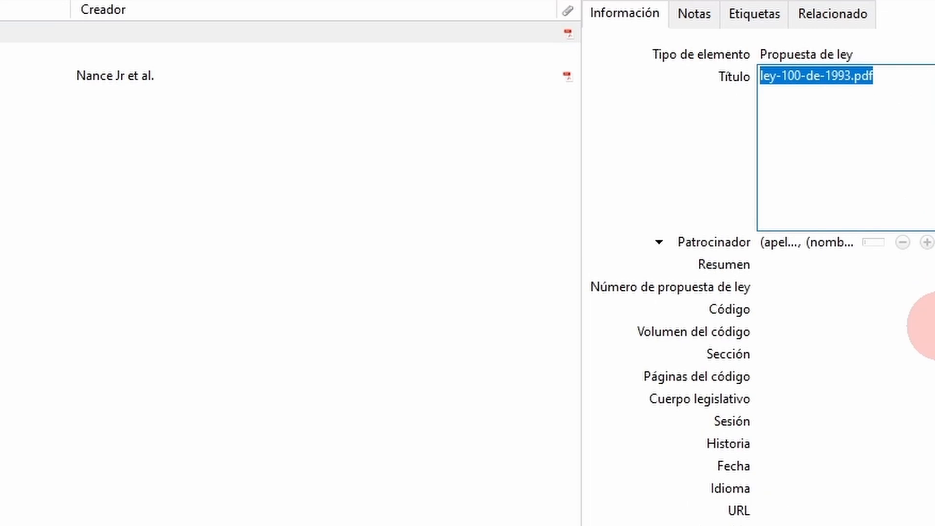
pyautogui.hotkey('ctrl', 'v')
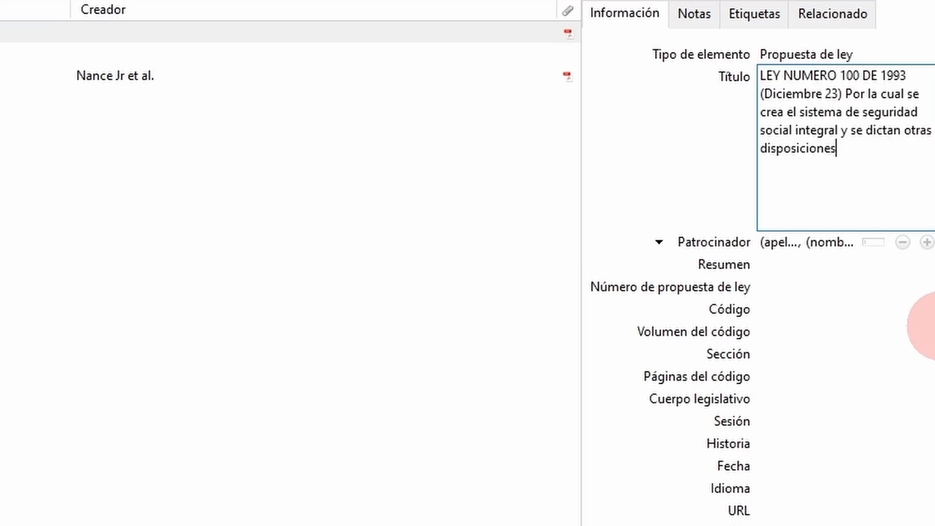
# Remove "(Diciembre 23)" from the law's title and save the field.
pyautogui.moveTo(842, 93); pyautogui.dragTo(760, 94)
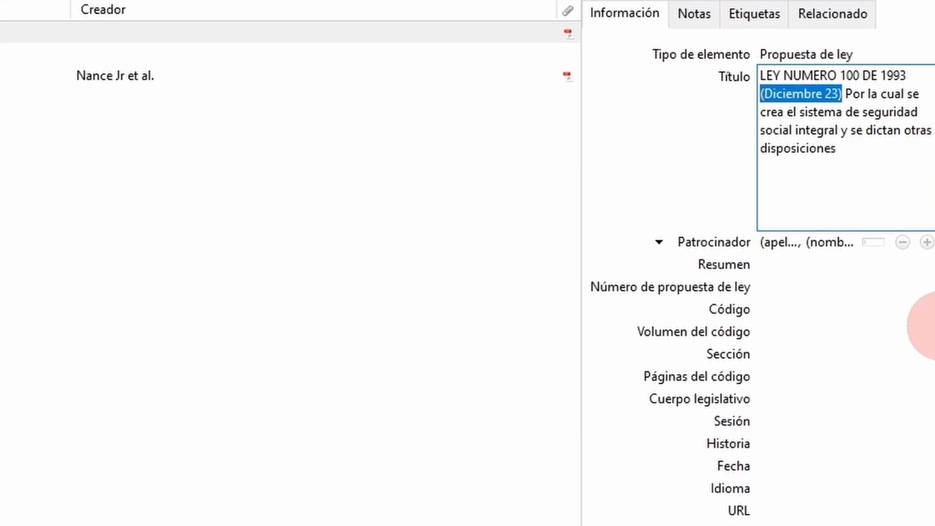
pyautogui.press('BackSpace')
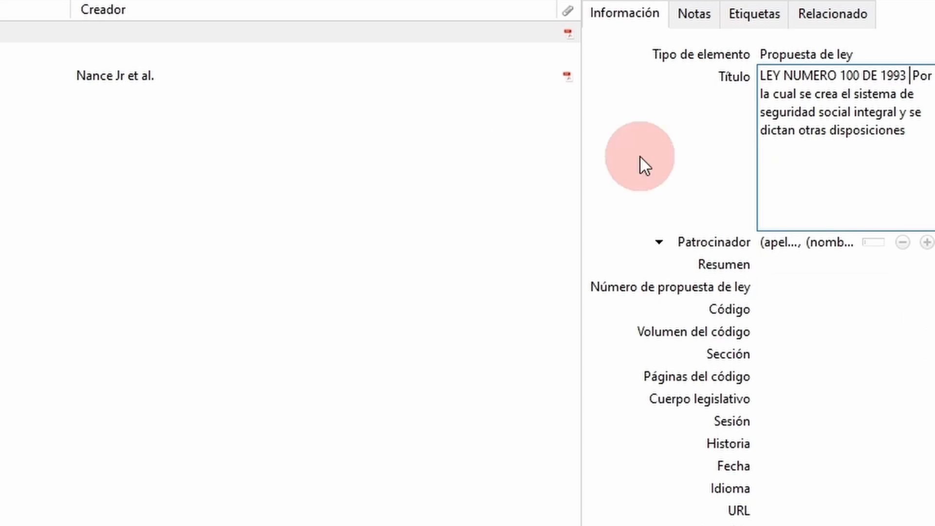
pyautogui.click(450, 143)
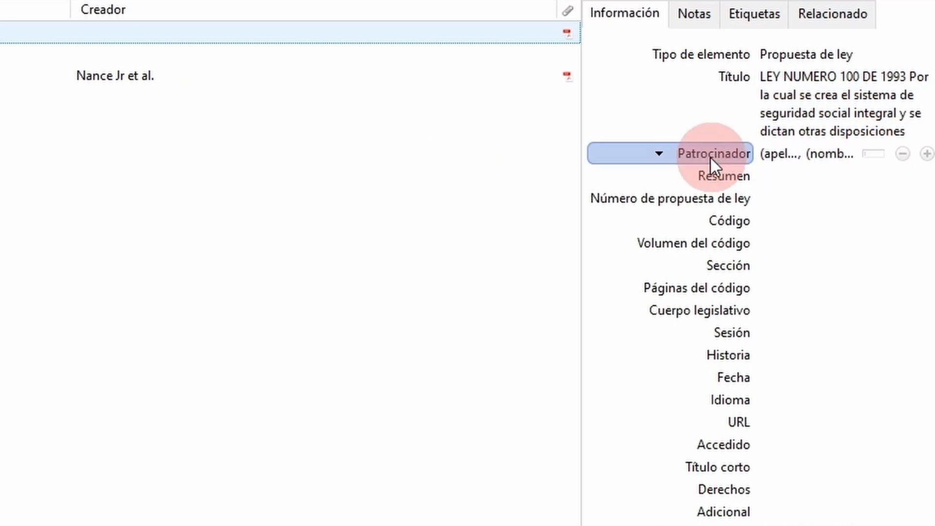
pyautogui.click(682, 152)
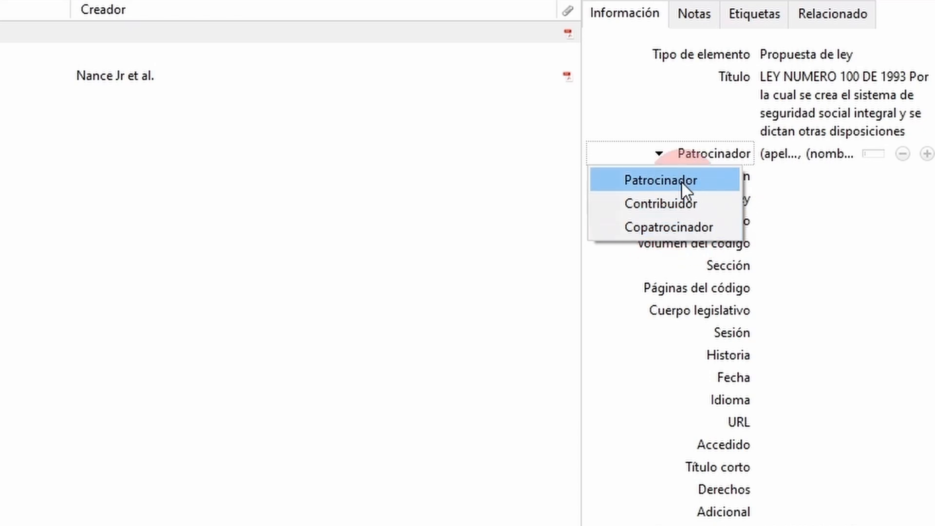
pyautogui.click(679, 155)
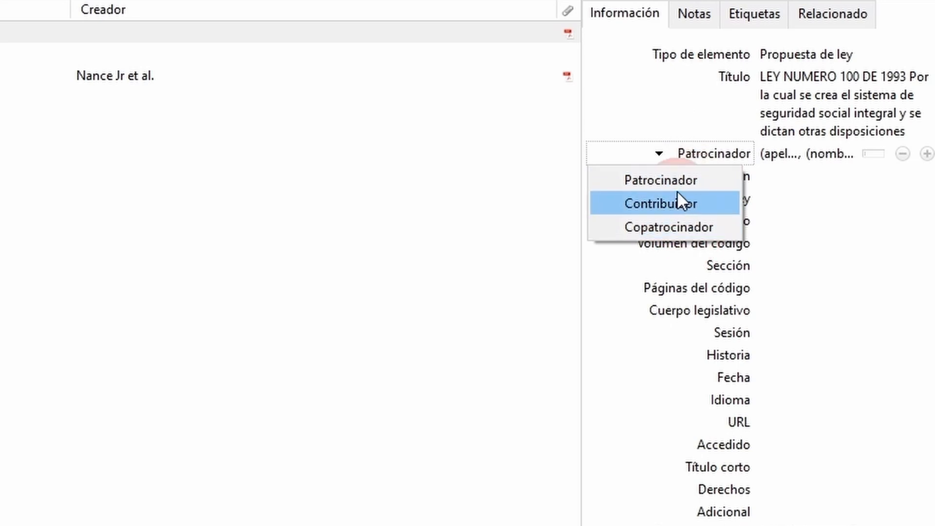
pyautogui.click(858, 178)
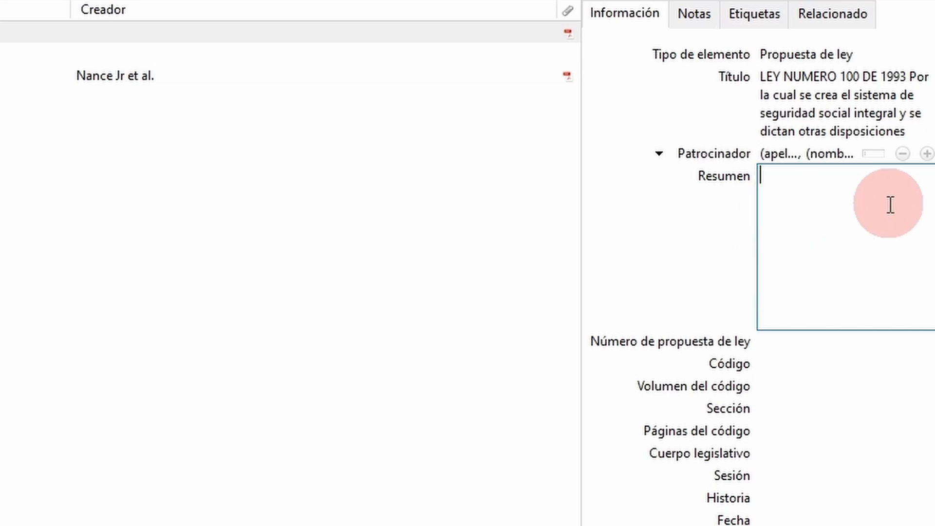
# Set the law's Número de propuesta de ley to "100 de 1993".
pyautogui.click(793, 346)
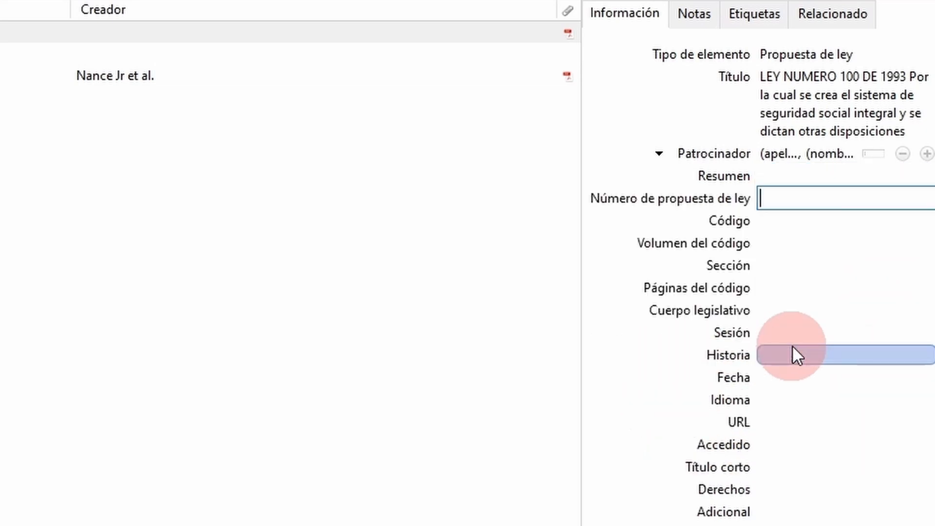
pyautogui.write('100')
pyautogui.write('fr')
pyautogui.press('BackSpace')
pyautogui.press('BackSpace')
pyautogui.write('de 1993')
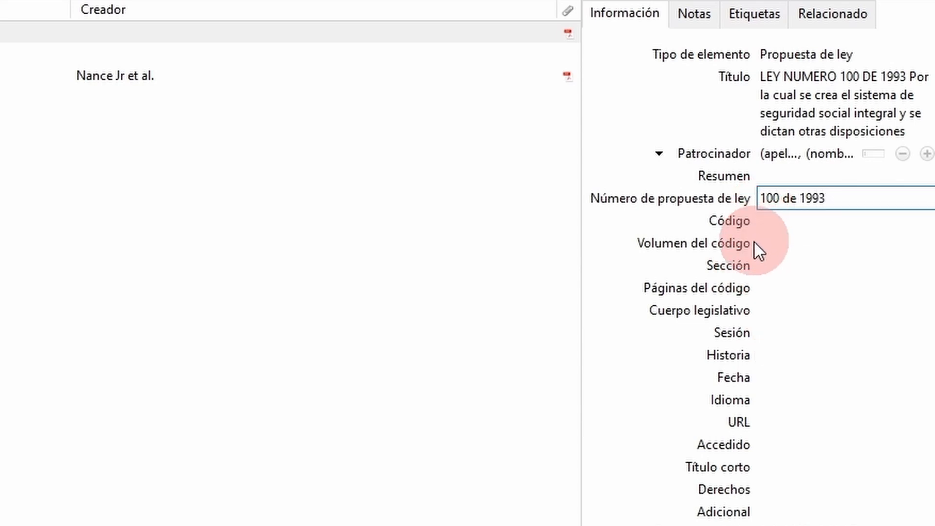
pyautogui.click(797, 223)
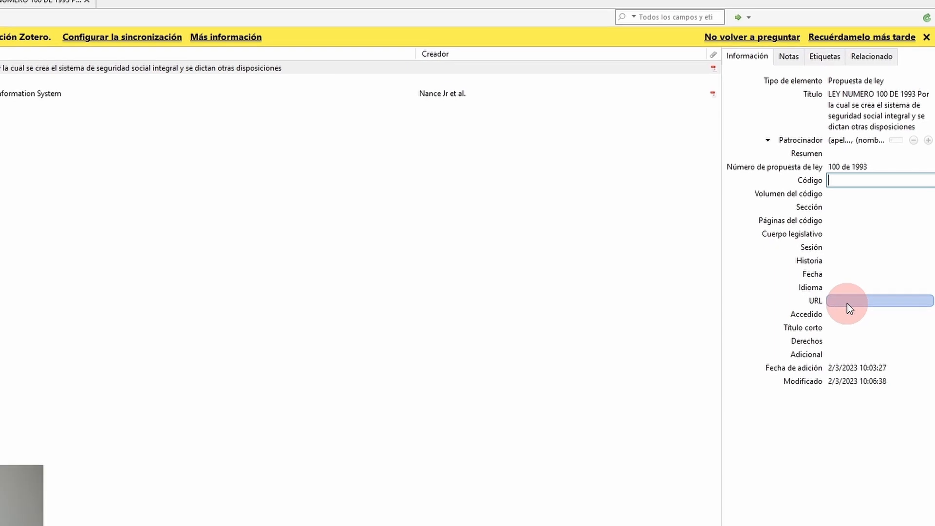
# Review the available item types without changing the law's type, and collapse its entry in the library list.
pyautogui.click(843, 314)
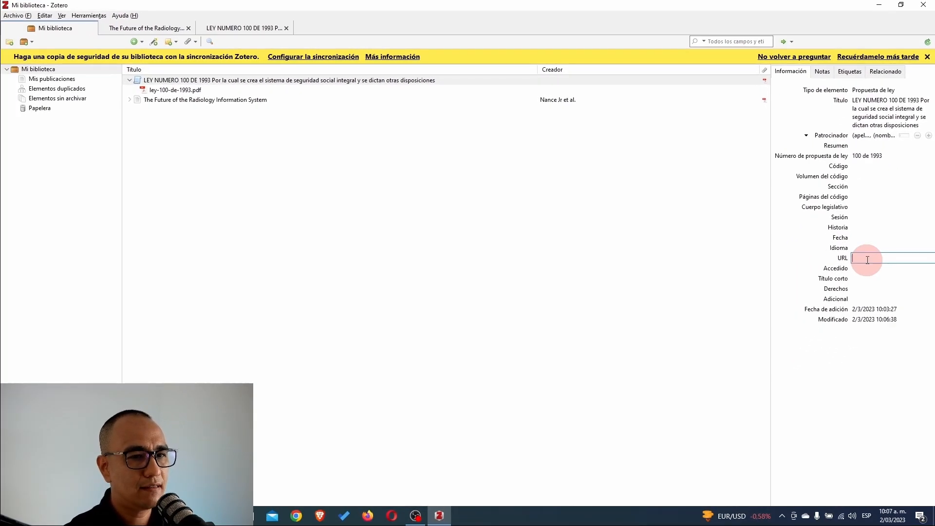
pyautogui.click(871, 103)
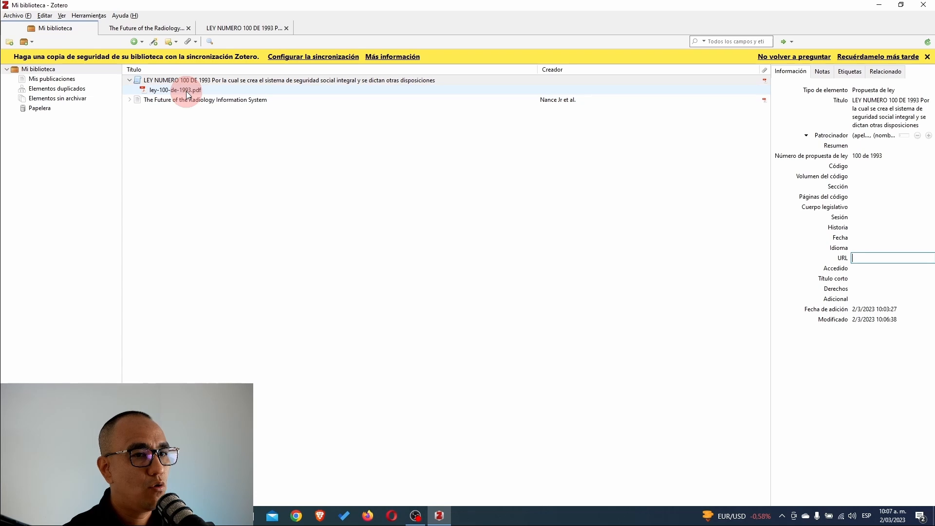
pyautogui.click(865, 96)
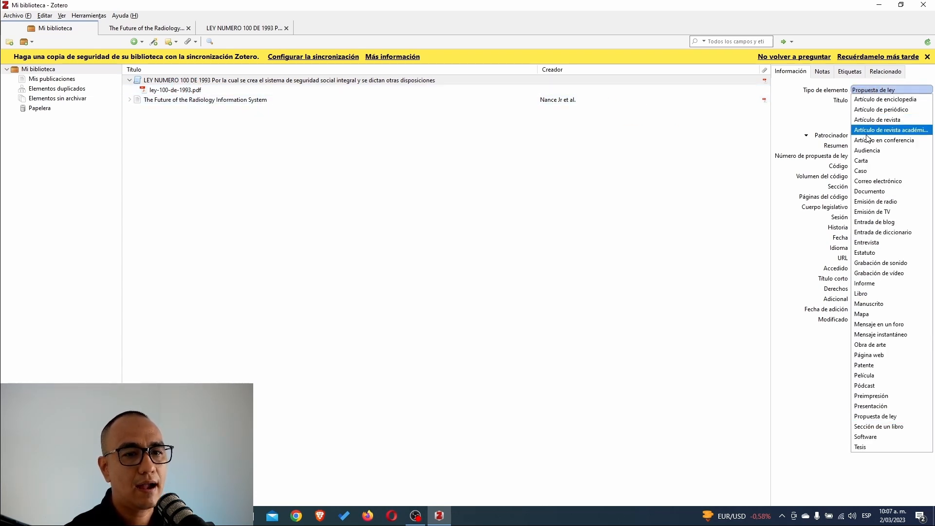
pyautogui.click(649, 244)
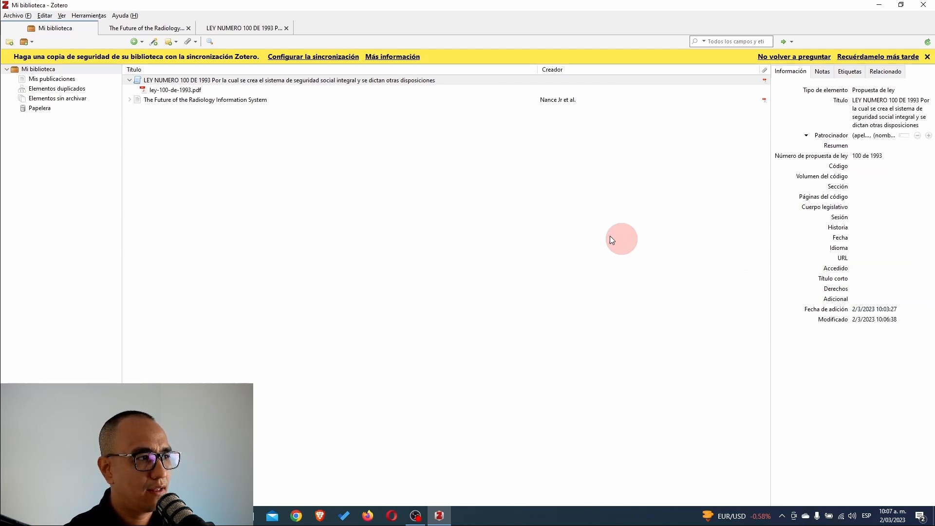
pyautogui.click(129, 80)
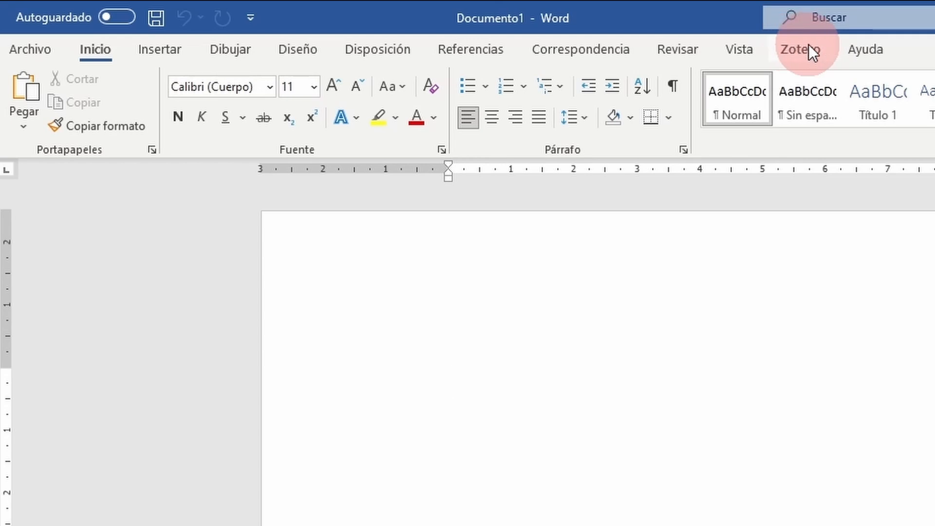
# Switch to the blank Word document and open Zotero's document preferences.
pyautogui.click(800, 43)
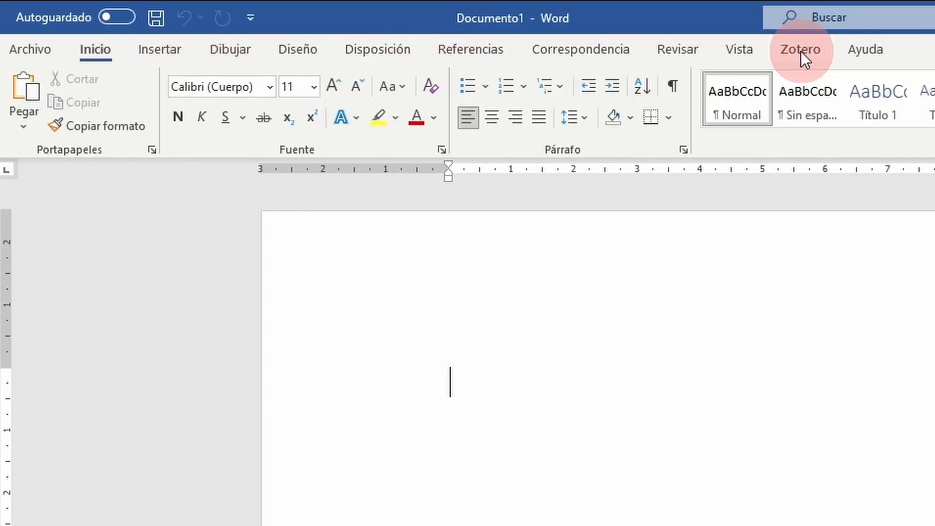
pyautogui.click(801, 51)
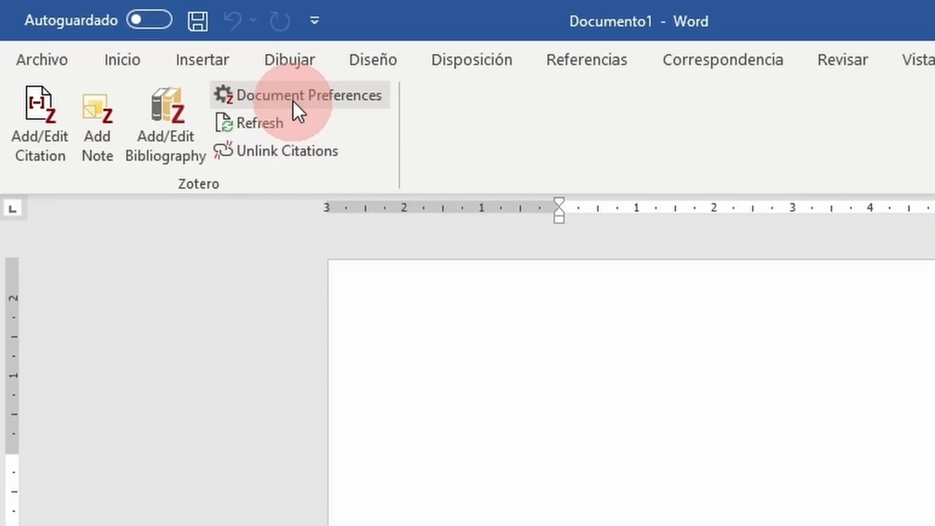
pyautogui.click(293, 100)
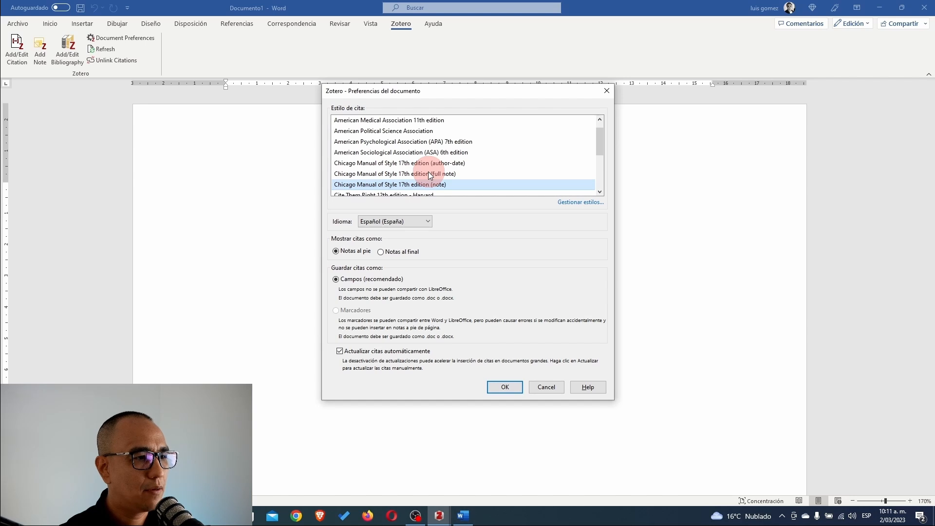
# Look through the available citation styles from American Chemical Society to Vancouver and back up the list.
pyautogui.scroll(1, 429, 174)
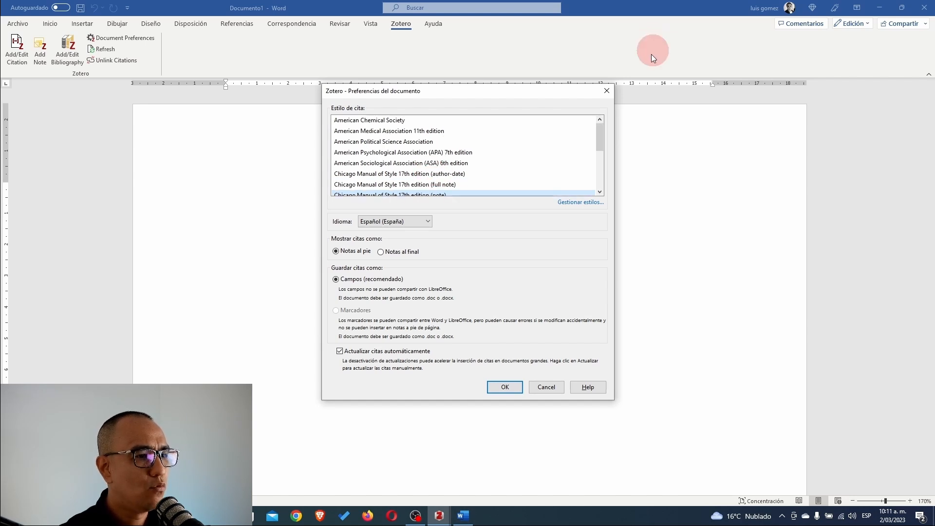
pyautogui.click(404, 120)
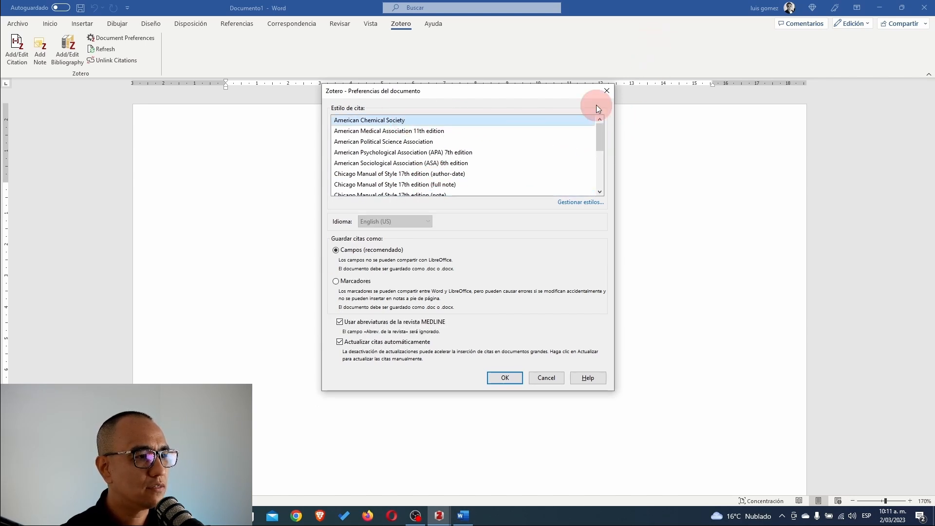
pyautogui.press('Down')
pyautogui.press('Down')
pyautogui.press('Down')
pyautogui.press('Down')
pyautogui.press('Down')
pyautogui.press('Down')
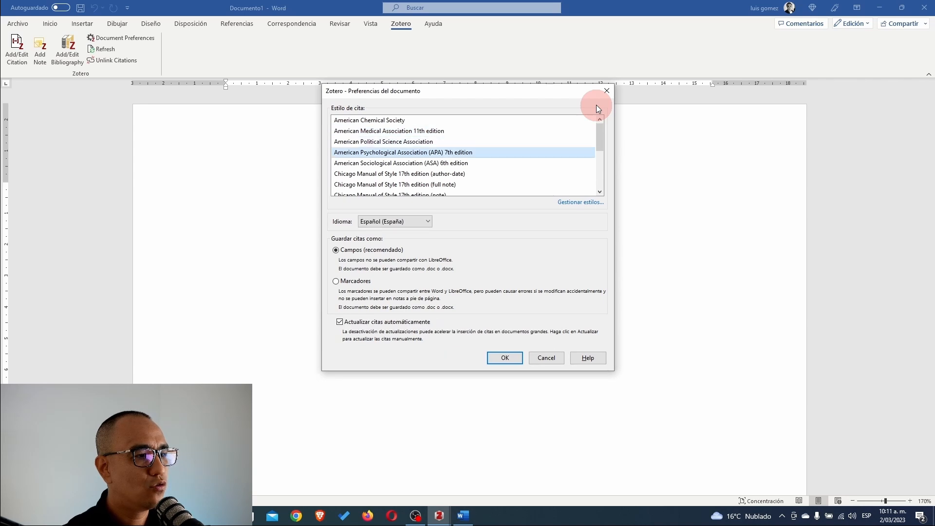
pyautogui.press('Down')
pyautogui.press('Down')
pyautogui.press('Down')
pyautogui.press('Down')
pyautogui.press('Down')
pyautogui.press('Down')
pyautogui.press('Down')
pyautogui.press('Down')
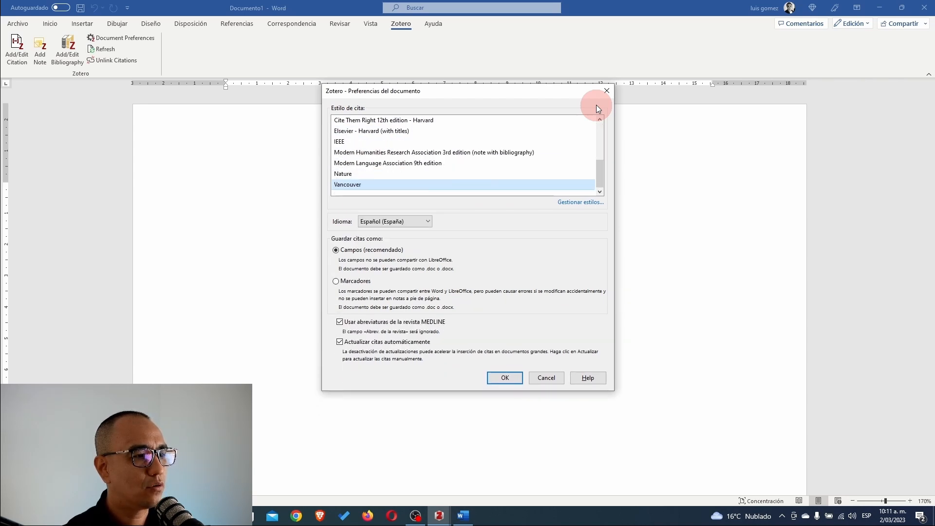
pyautogui.press('Up')
pyautogui.press('Up')
pyautogui.press('Up')
pyautogui.press('Up')
pyautogui.press('Up')
pyautogui.press('Up')
pyautogui.press('Up')
pyautogui.press('Up')
pyautogui.press('Up')
pyautogui.press('Up')
pyautogui.press('Up')
pyautogui.press('Up')
pyautogui.press('Up')
pyautogui.press('Up')
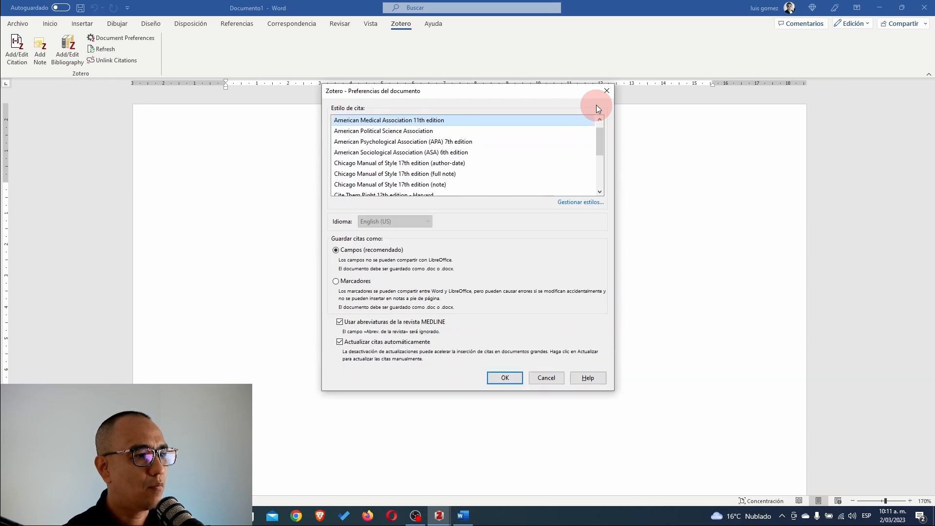
# Set the document's citation style to American Psychological Association (APA) 7th edition and accept the preferences.
pyautogui.press('Down')
pyautogui.press('Down')
pyautogui.press('Down')
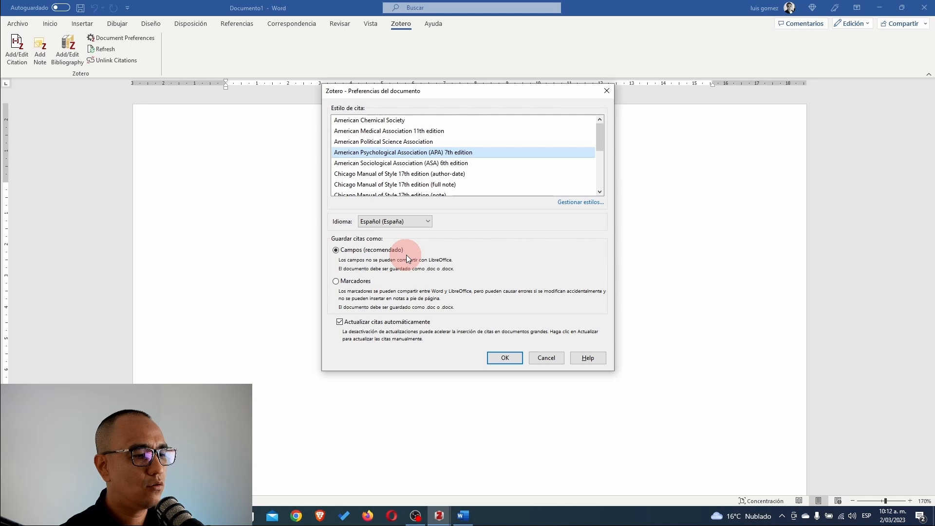
pyautogui.click(493, 358)
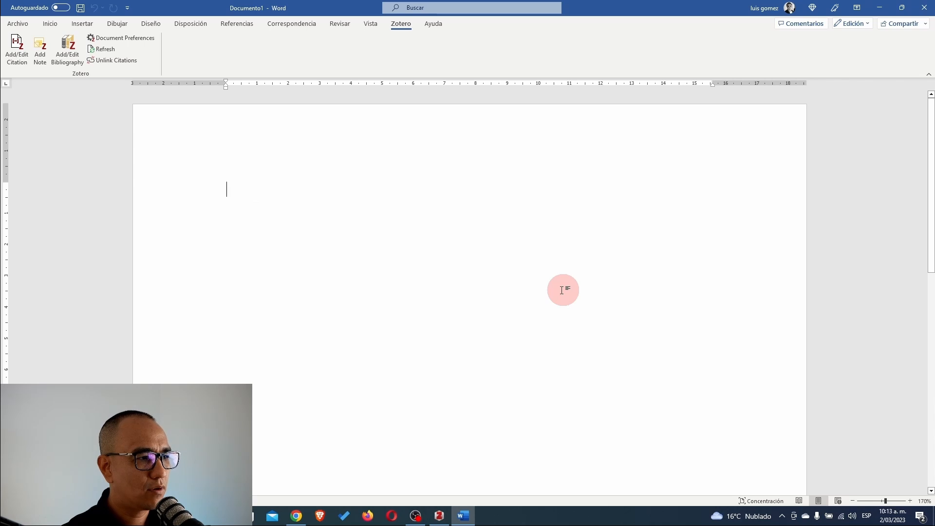
# Insert the Lorem Ipsum sample paragraph from "It is a long established fact" through "(injected humour and the like)." in the blank document.
pyautogui.write("It is a long established fact that a reader will be distracted by the readable content of a page when looking at its layout. The point of using Lorem Ipsum is that it has a more-or-less normal distribution of letters, as opposed to using 'Content here, content here', making it look like readable English. Many desktop publishing packages and web page editors now use Lorem Ipsum as their default model text, and a search for 'lorem ipsum' will uncover many web sites still in their infancy. Various versions have evolved over the years, sometimes by accident, sometimes on purpose (injected humour and the like).")
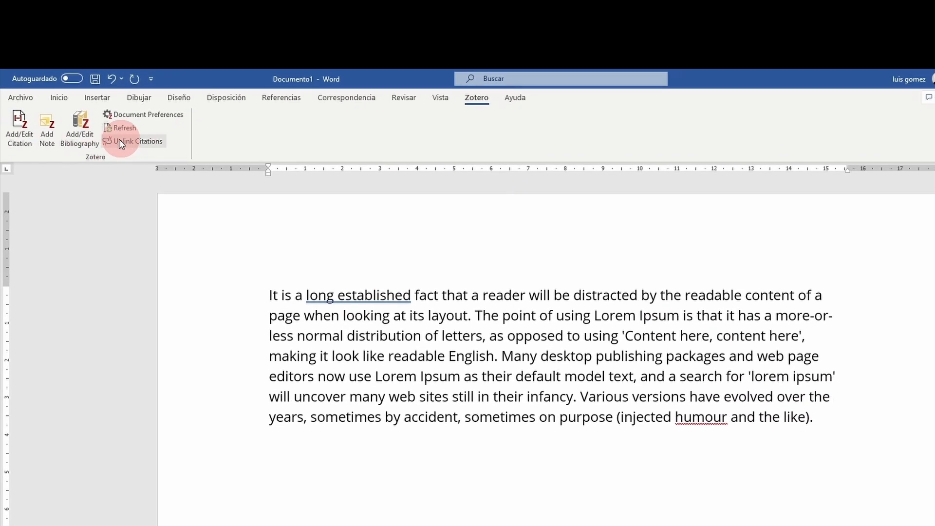
# Insert a Zotero citation of LEY NUMERO 100 DE 1993 at the paragraph's end, picking it in the Vista clásica.
pyautogui.click(18, 130)
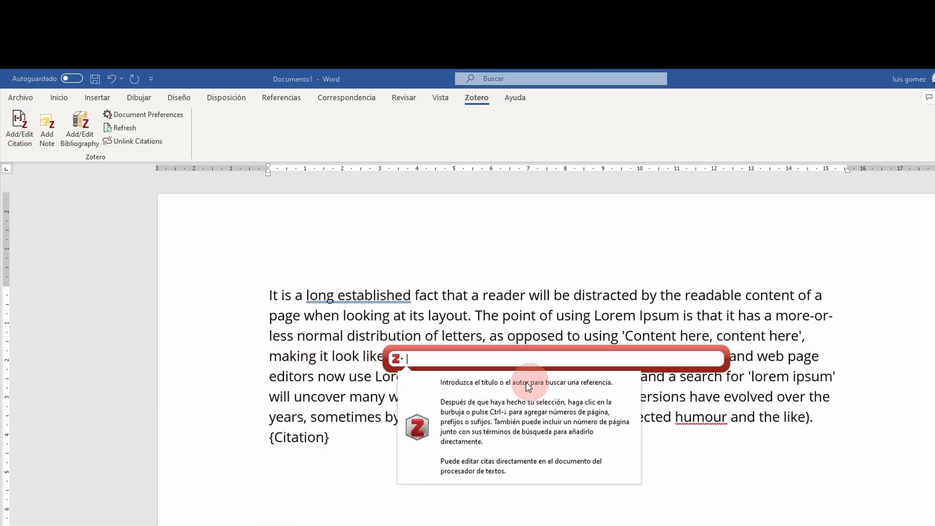
pyautogui.click(401, 361)
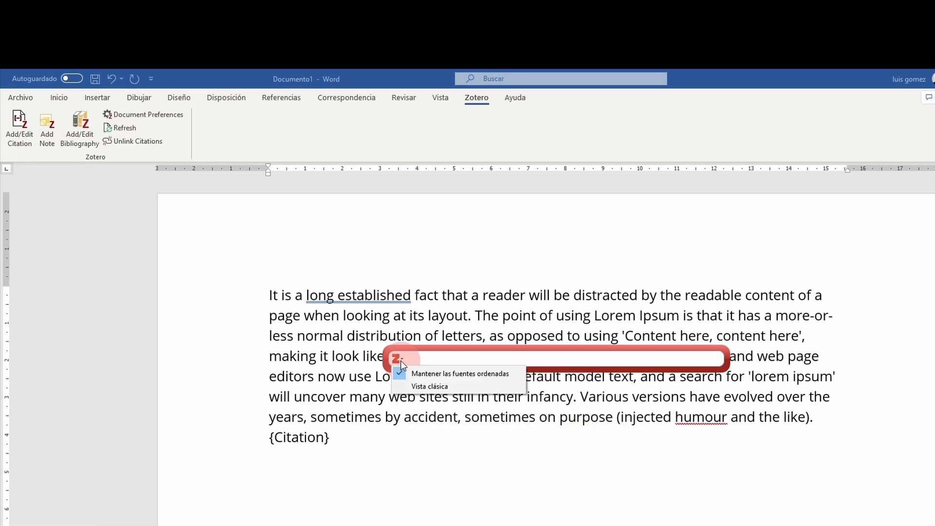
pyautogui.click(412, 384)
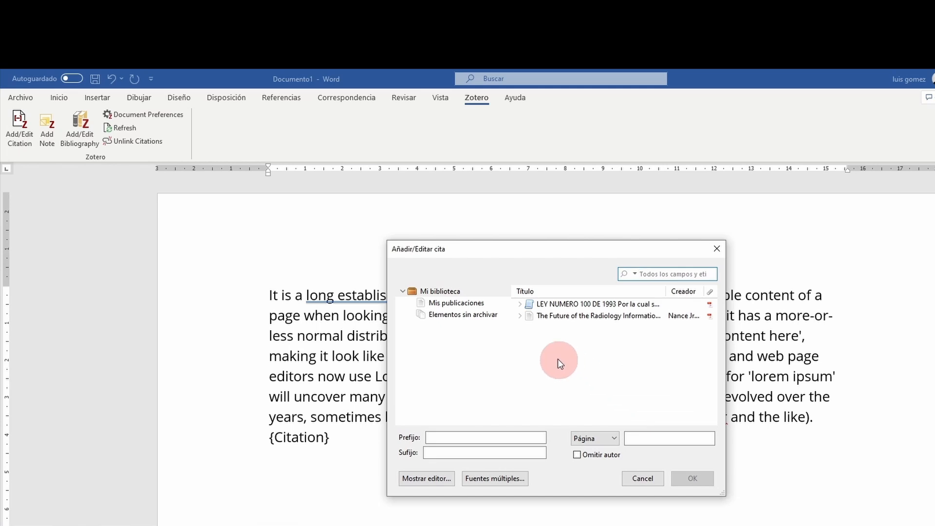
pyautogui.click(589, 305)
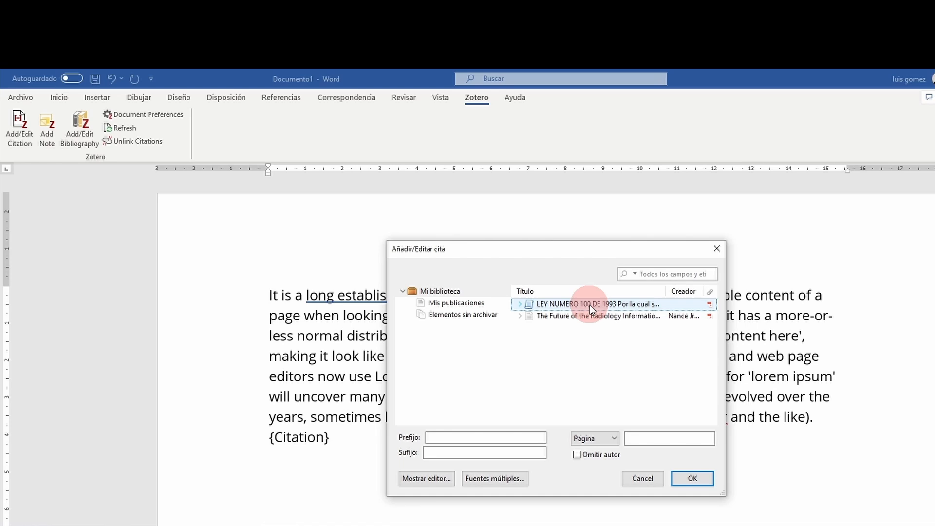
pyautogui.click(692, 478)
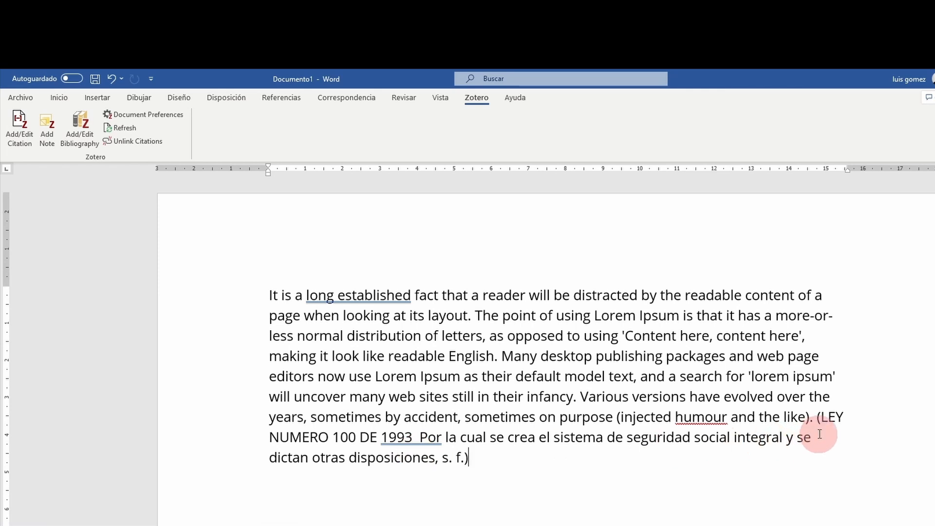
pyautogui.click(385, 437)
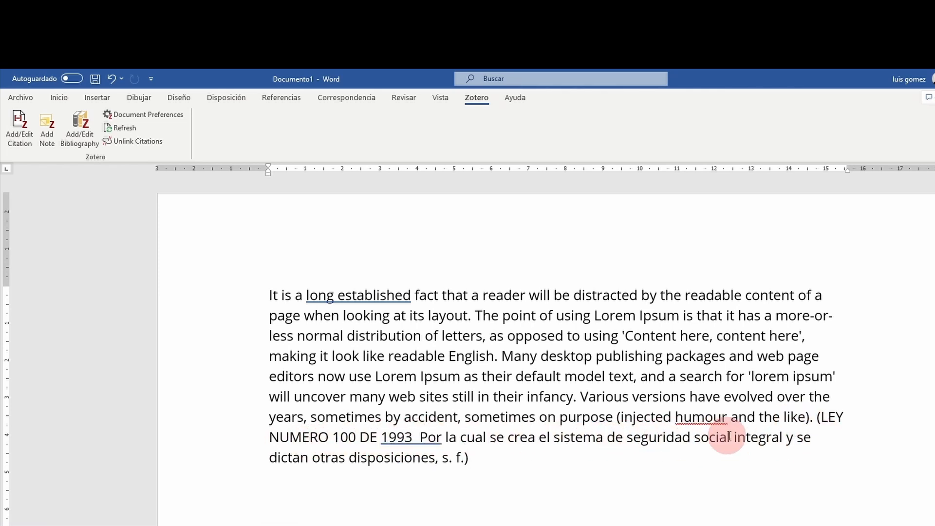
# Examine the law citation at the paragraph's end, including its "s. f." date part.
pyautogui.click(452, 458)
pyautogui.moveTo(453, 458); pyautogui.dragTo(463, 455)
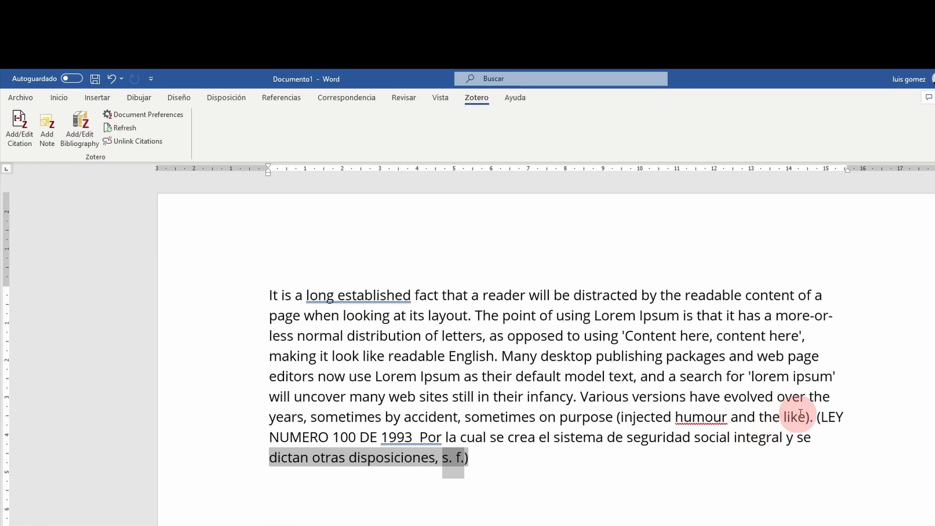
pyautogui.click(819, 422)
pyautogui.moveTo(819, 421); pyautogui.dragTo(521, 458)
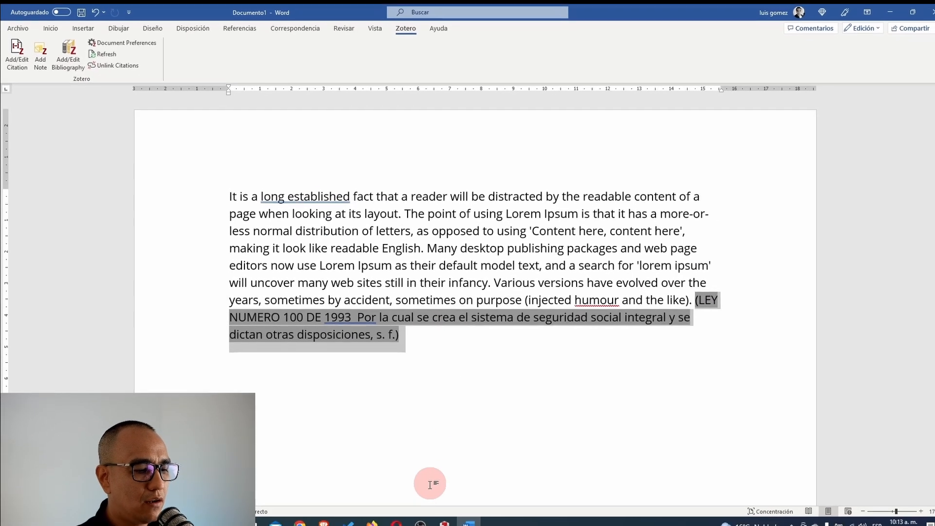
# Switch to Zotero and shorten the law item's title to "LEY 100 DE 1993".
pyautogui.click(444, 523)
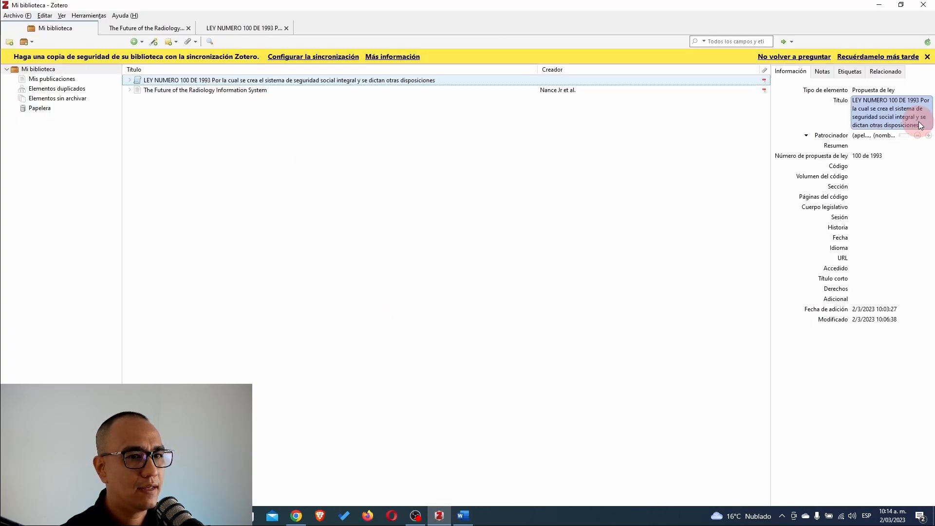
pyautogui.click(901, 111)
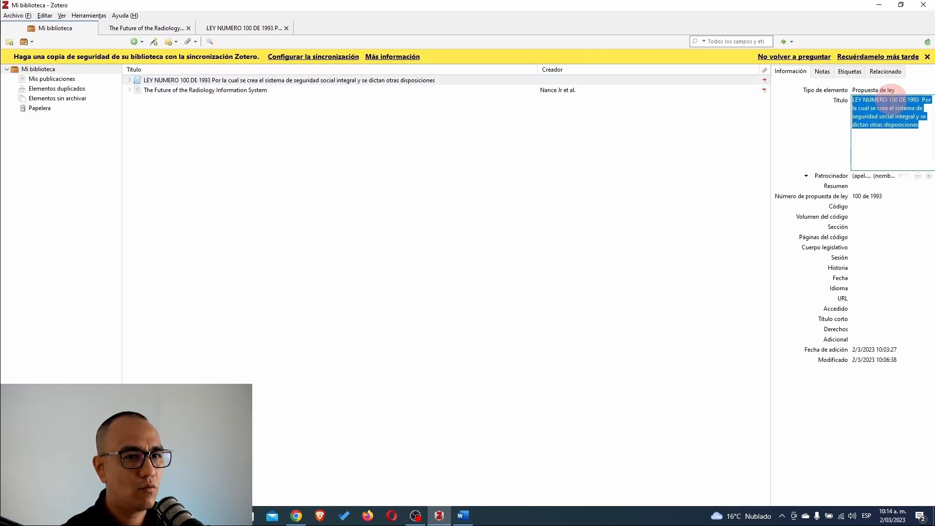
pyautogui.click(905, 99)
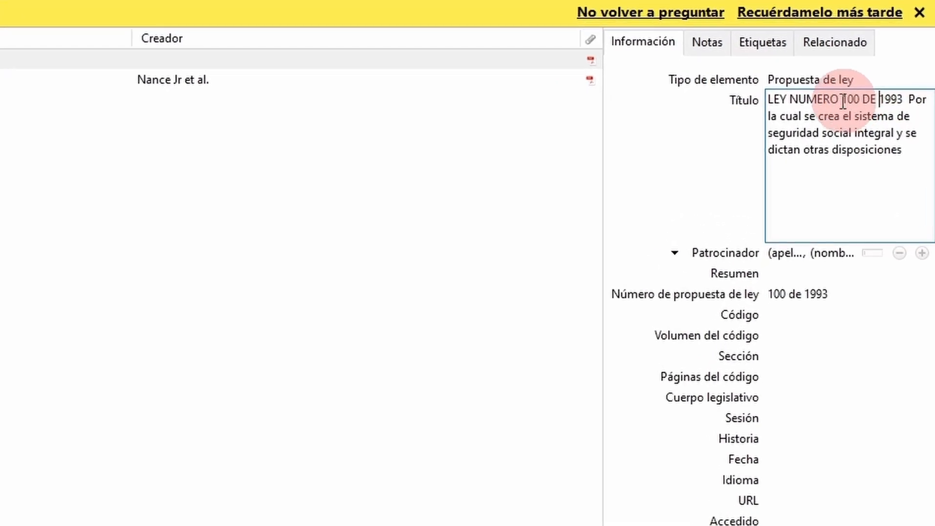
pyautogui.moveTo(878, 99); pyautogui.dragTo(853, 99)
pyautogui.moveTo(744, 91); pyautogui.dragTo(730, 92)
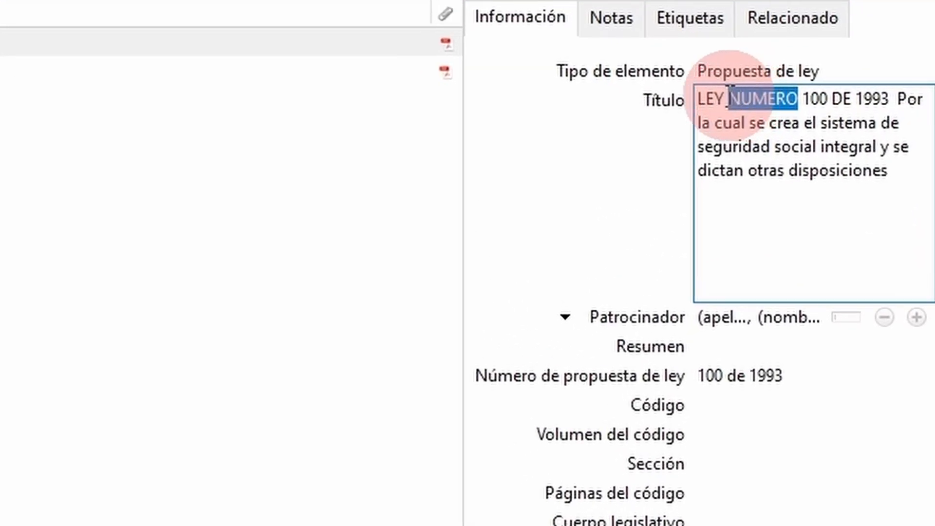
pyautogui.press('BackSpace')
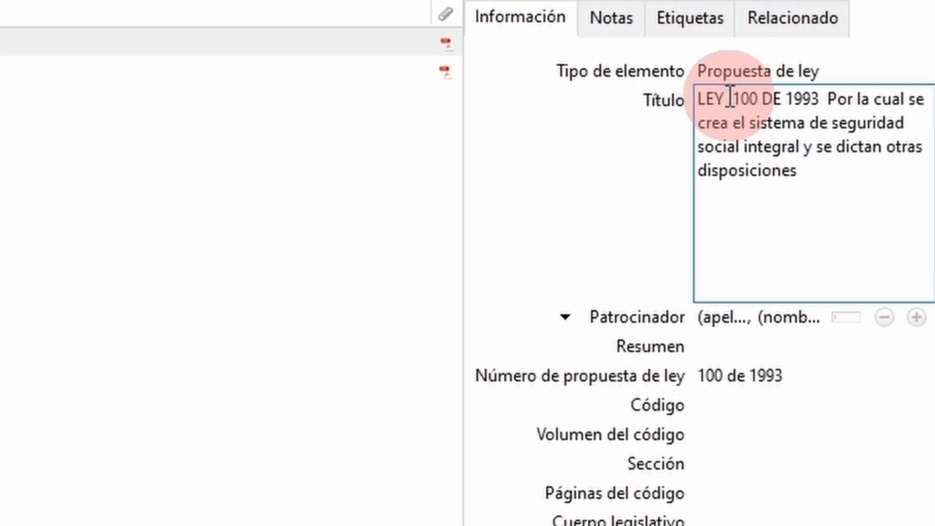
pyautogui.press('BackSpace')
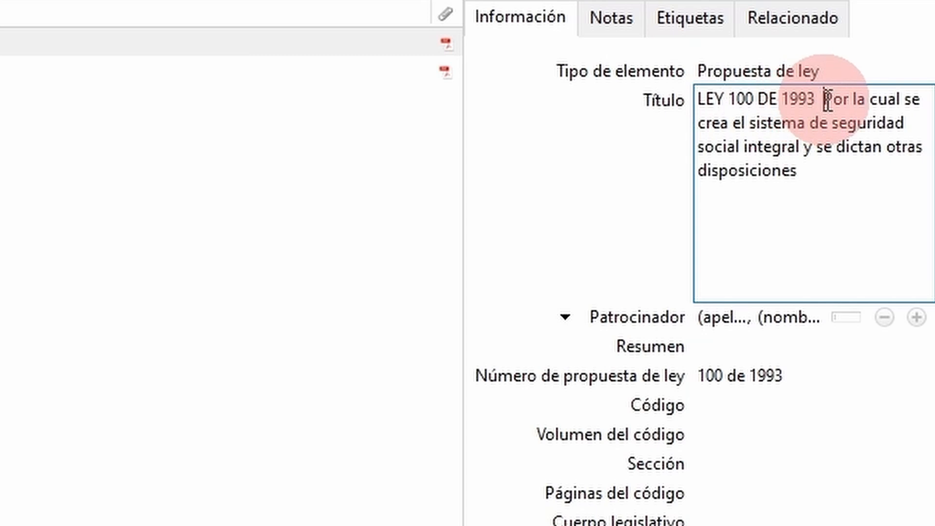
pyautogui.moveTo(824, 99); pyautogui.dragTo(822, 241)
pyautogui.press('BackSpace')
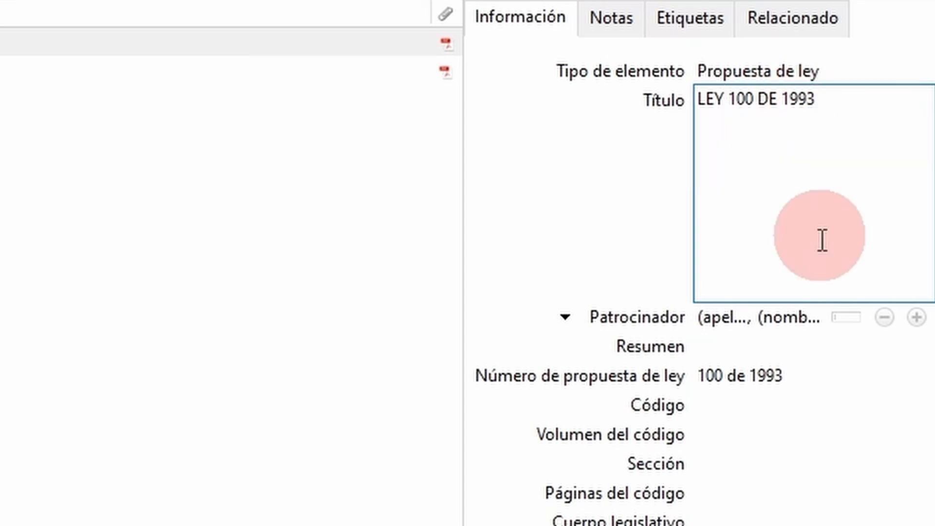
pyautogui.press('BackSpace')
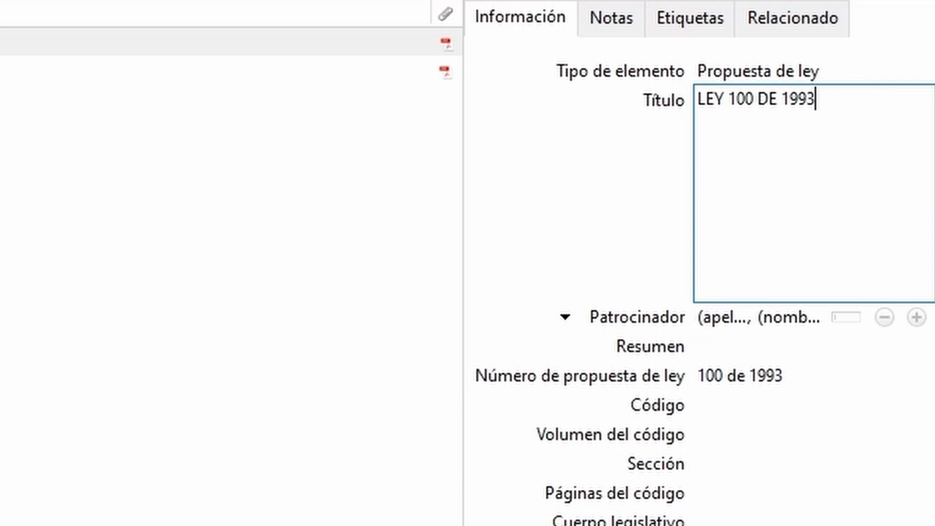
# Set the law item's Fecha to 1993.
pyautogui.click(742, 423)
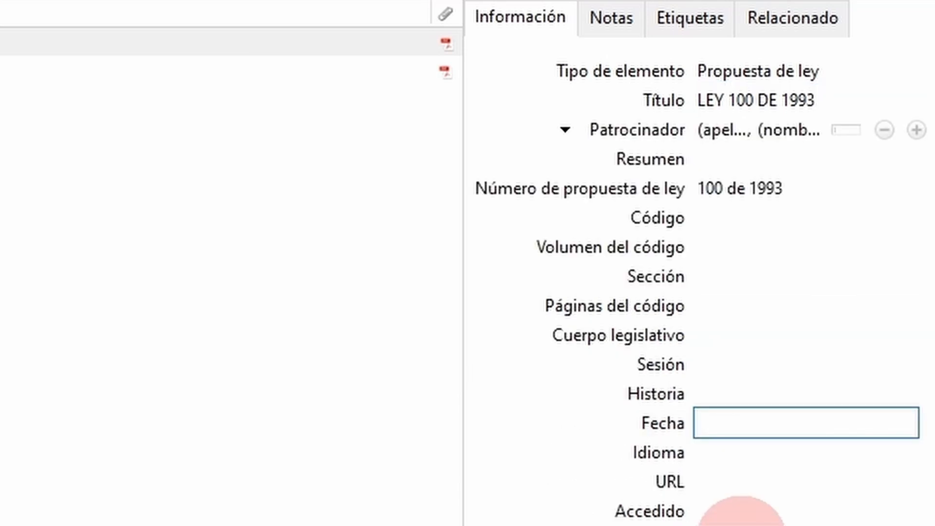
pyautogui.write('1993')
pyautogui.press('Return')
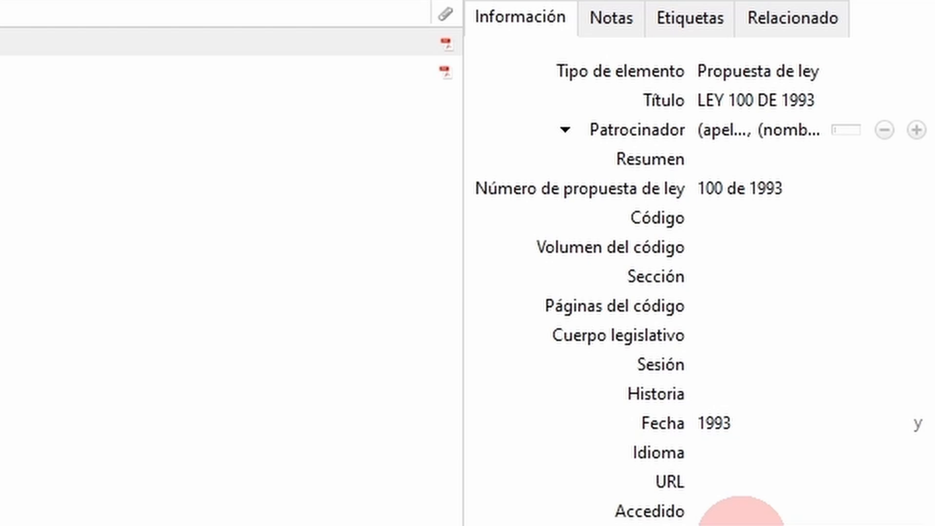
pyautogui.click(714, 157)
pyautogui.click(706, 423)
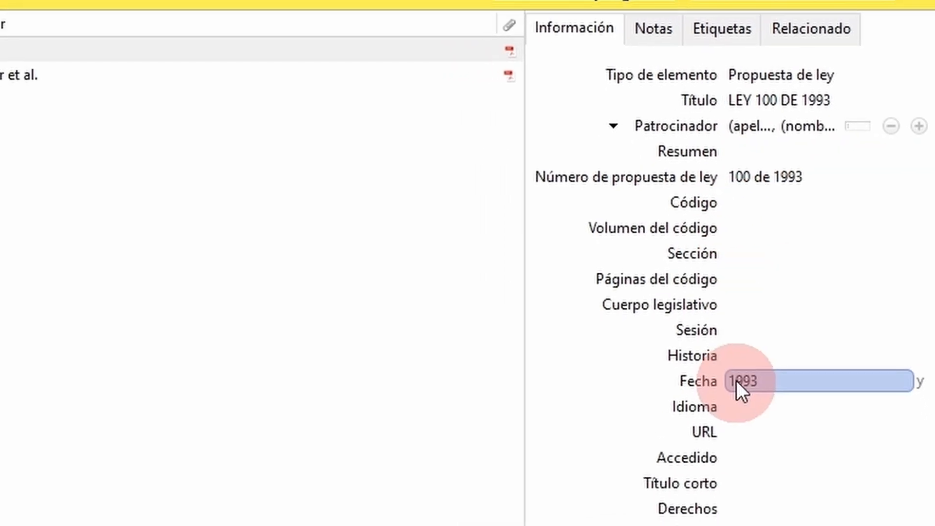
pyautogui.click(772, 77)
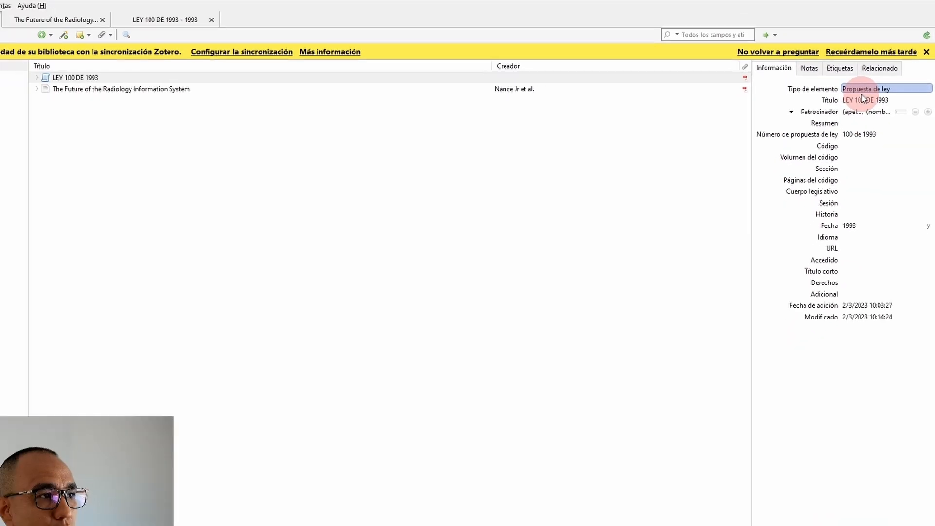
# Switch back to the Word document and examine the law citation's title and year at the paragraph's end.
pyautogui.click(880, 7)
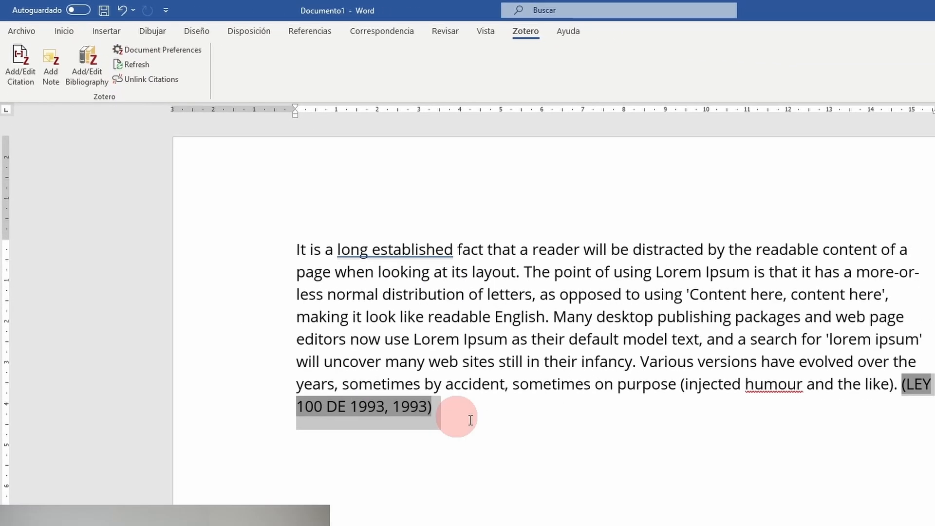
pyautogui.click(373, 323)
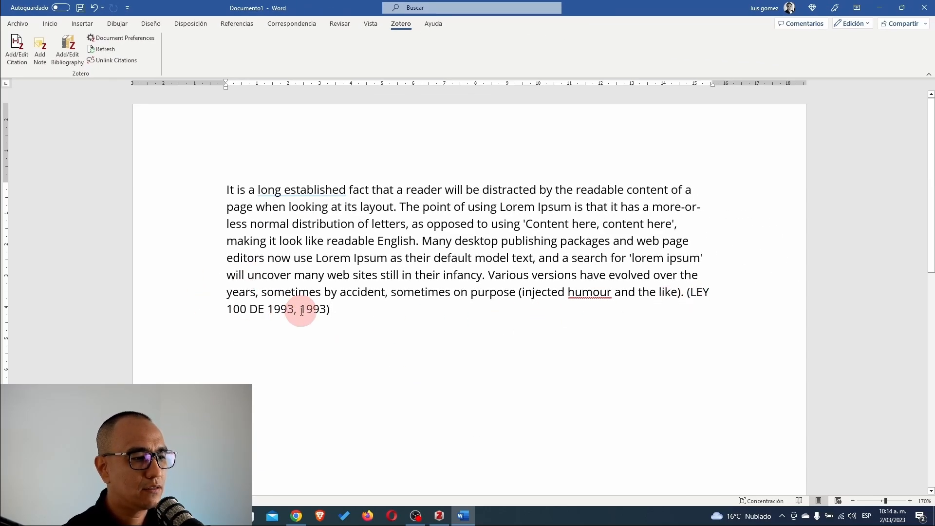
pyautogui.moveTo(301, 311); pyautogui.dragTo(325, 312)
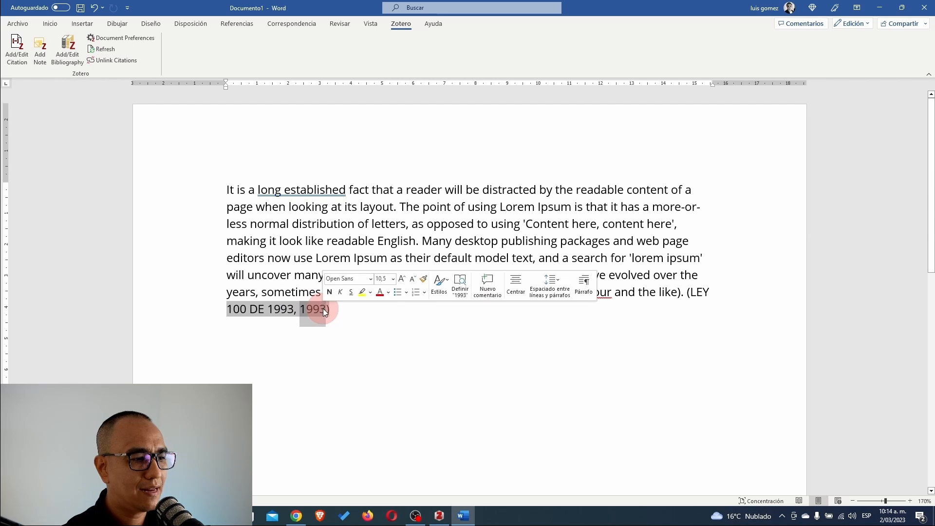
pyautogui.click(735, 302)
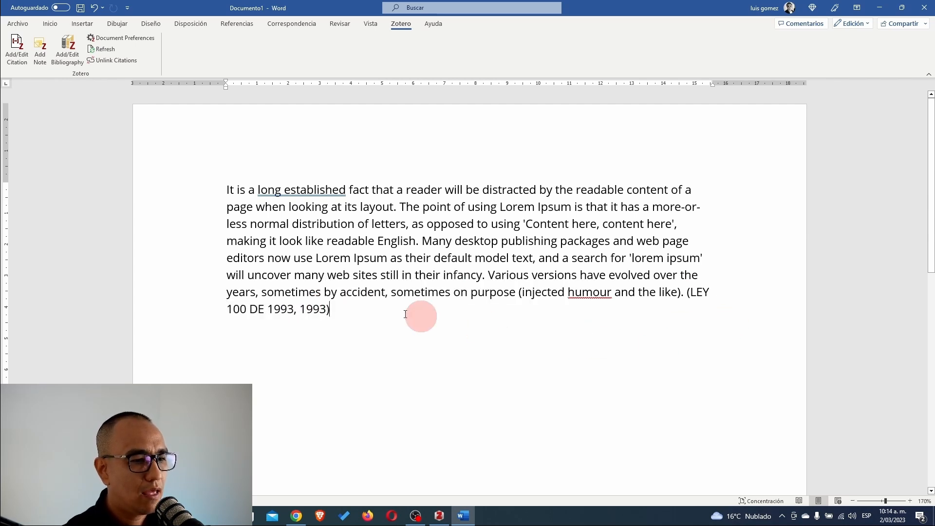
pyautogui.moveTo(690, 297); pyautogui.dragTo(294, 319)
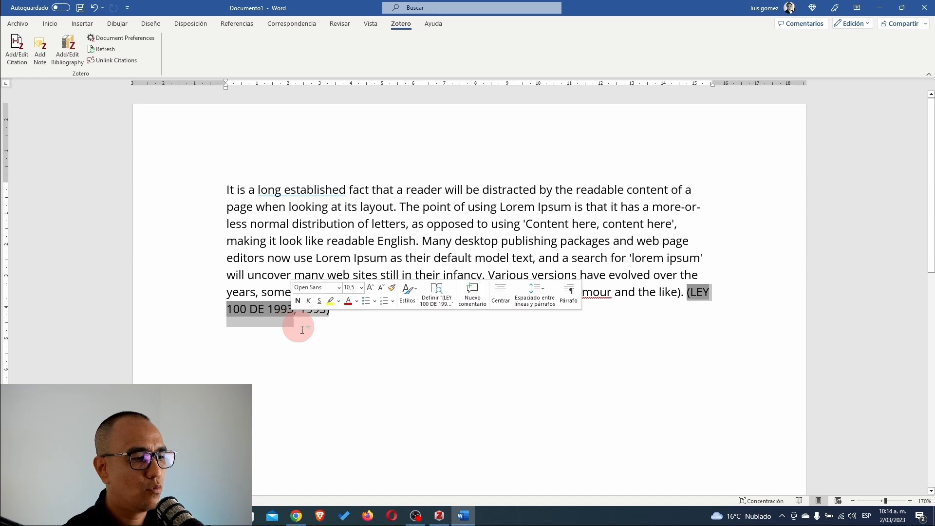
pyautogui.click(358, 347)
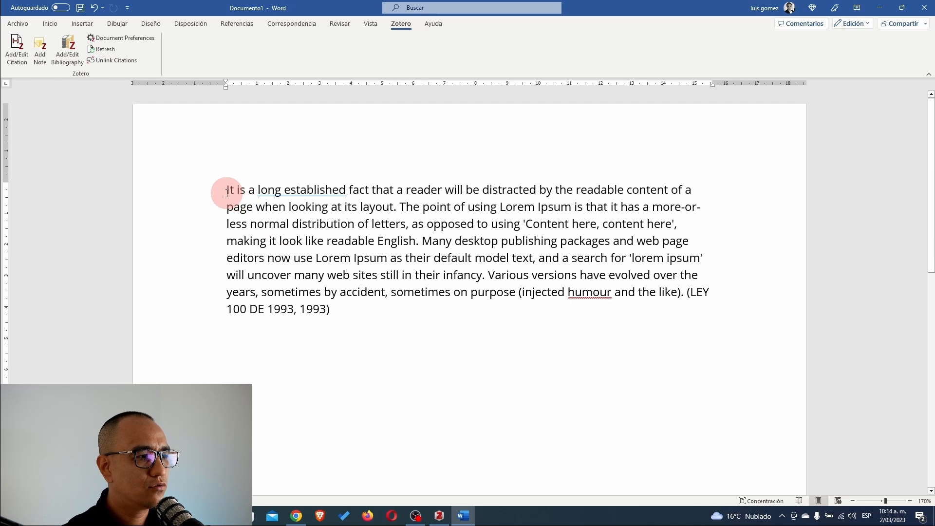
# Copy the text from "It is a long established" through "default model text" into a new paragraph below, leaving a blank line between them.
pyautogui.moveTo(227, 190); pyautogui.dragTo(531, 259)
pyautogui.hotkey('ctrl', 'c')
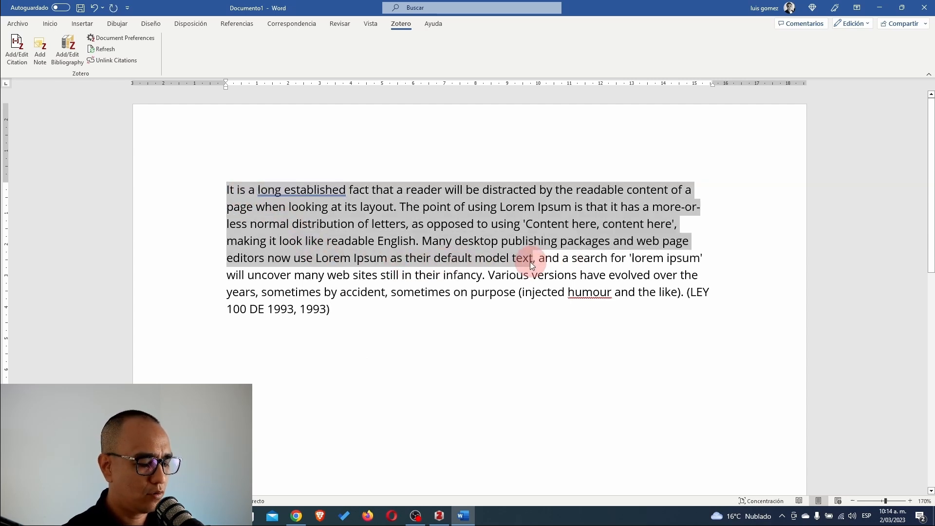
pyautogui.click(298, 384)
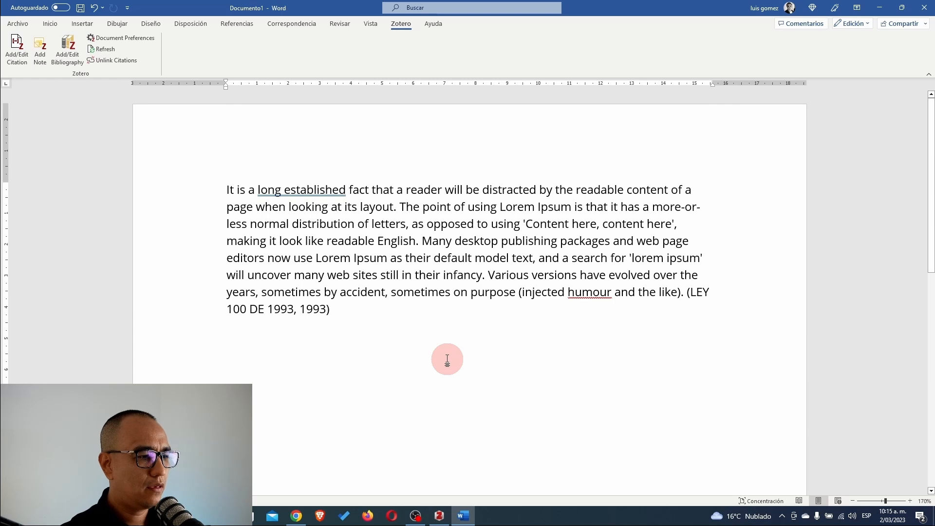
pyautogui.press('Return')
pyautogui.press('Return')
pyautogui.hotkey('ctrl', 'v')
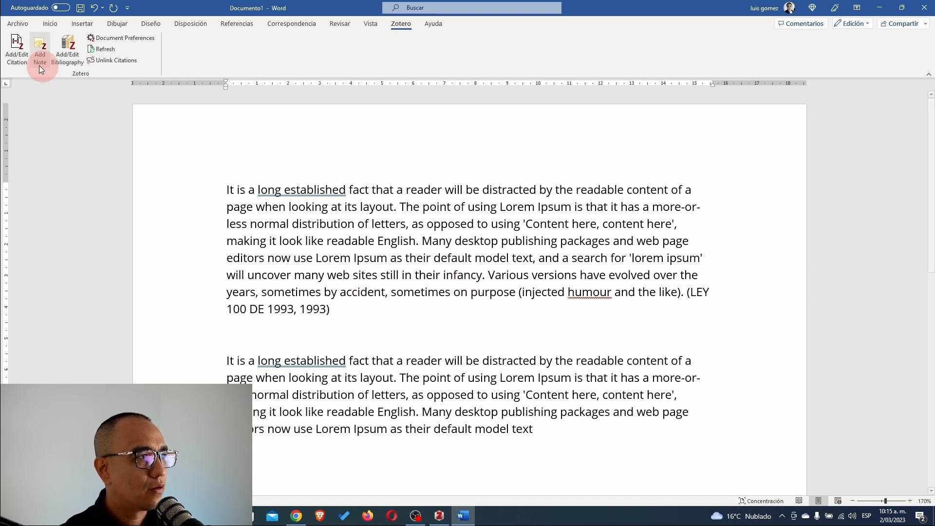
# Insert a Zotero citation of The Future of the Radiology Information System after the second paragraph, picking it in the Vista clásica.
pyautogui.click(23, 54)
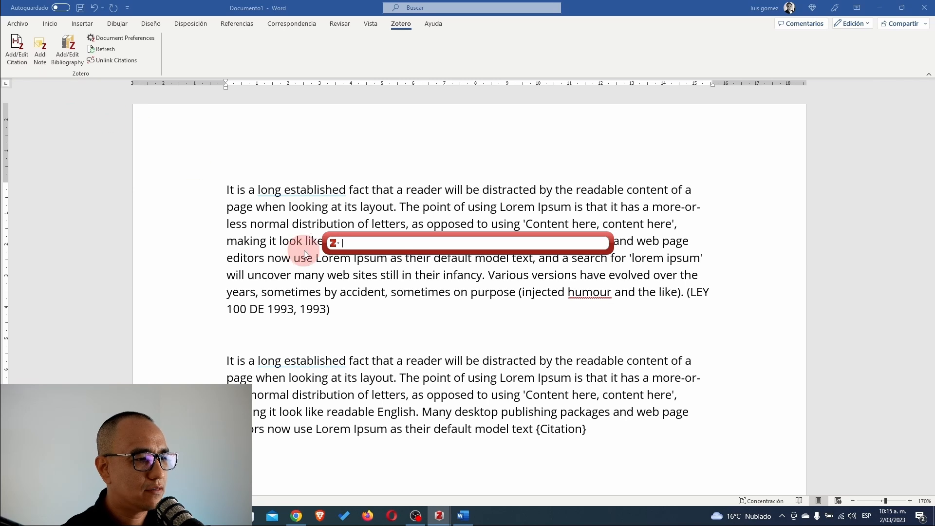
pyautogui.click(337, 243)
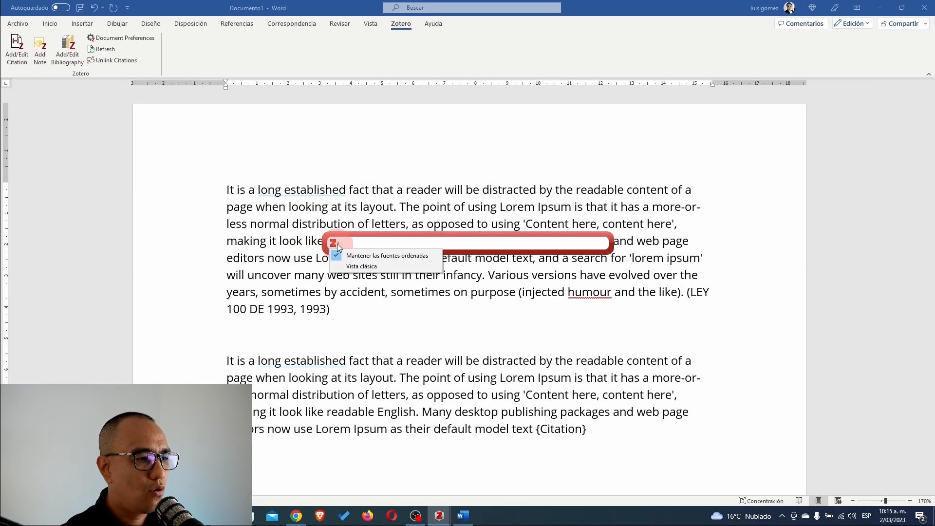
pyautogui.click(373, 266)
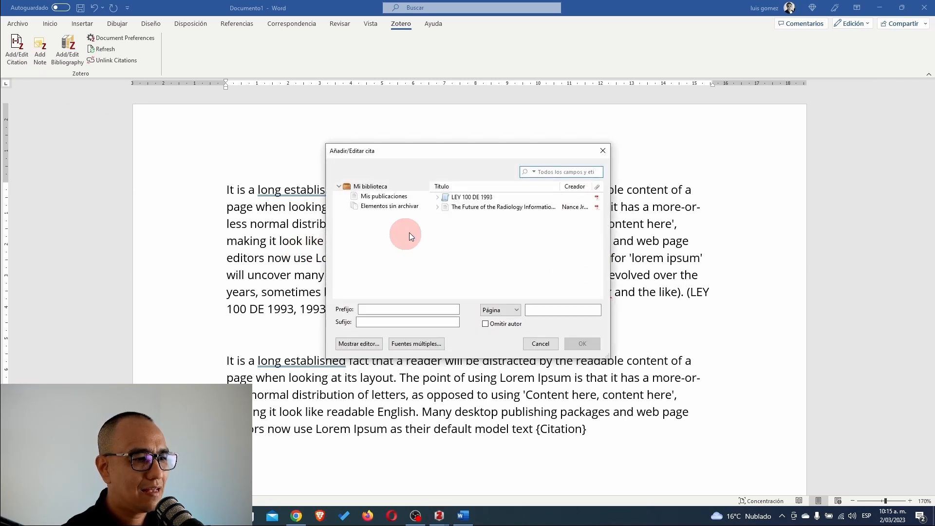
pyautogui.click(479, 208)
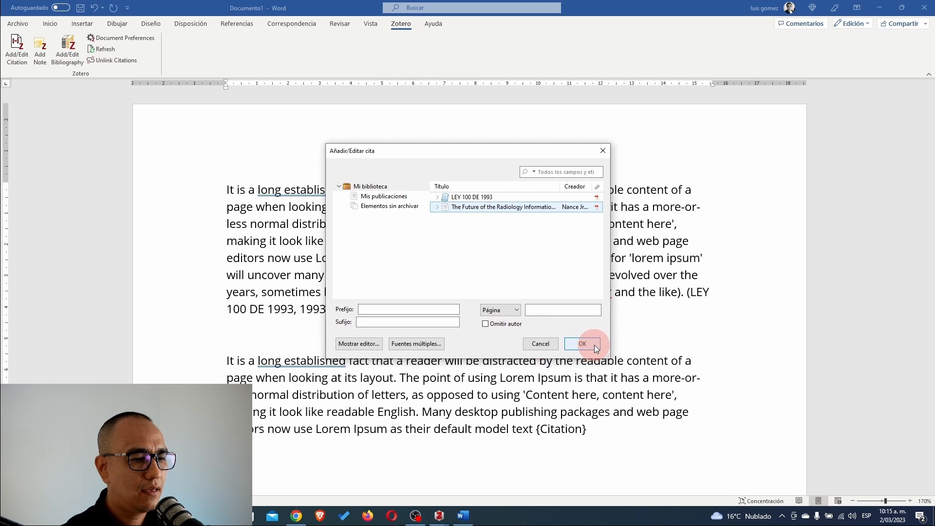
pyautogui.click(594, 345)
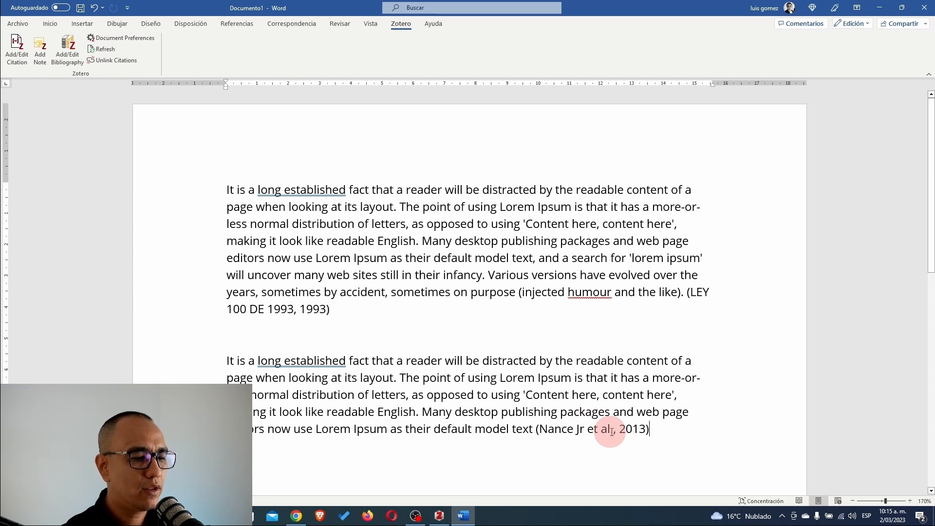
# Check the "et al." and year parts of the new citation and add a new line after it.
pyautogui.moveTo(589, 431); pyautogui.dragTo(610, 439)
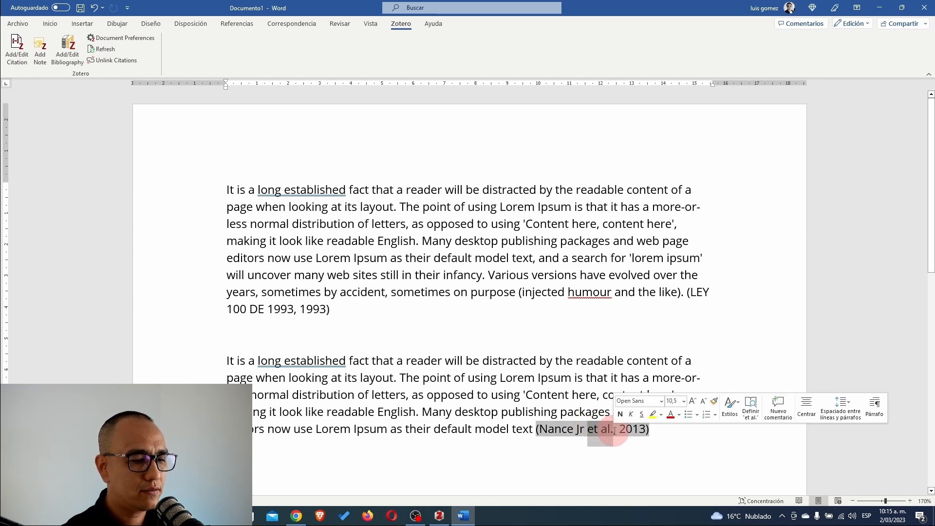
pyautogui.click(619, 429)
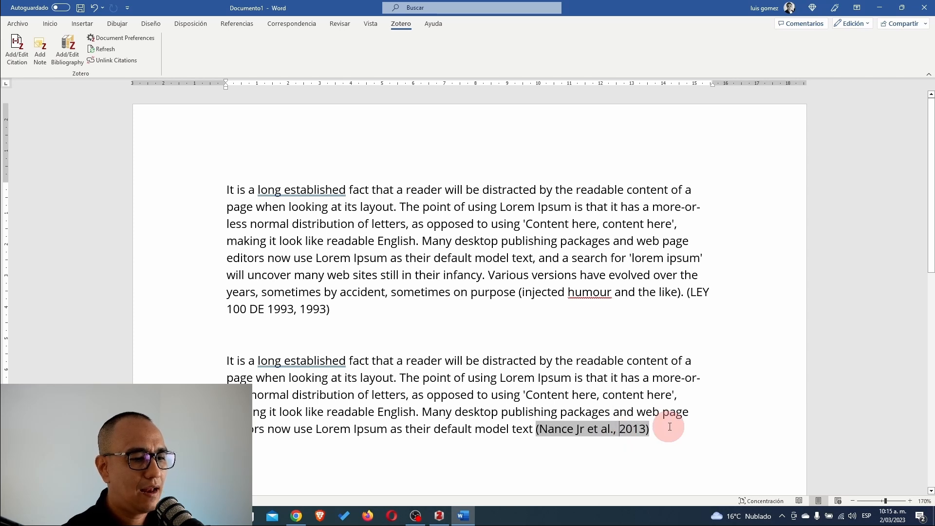
pyautogui.click(671, 432)
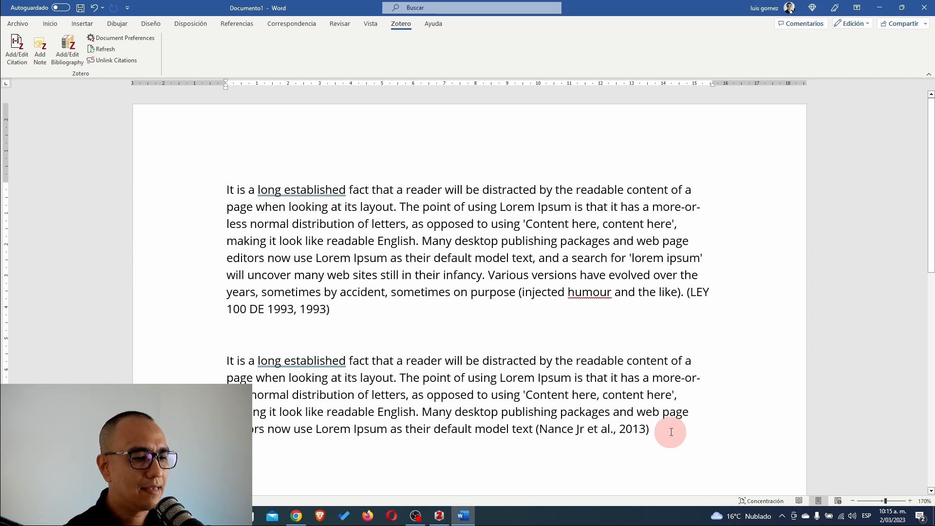
pyautogui.press('Return')
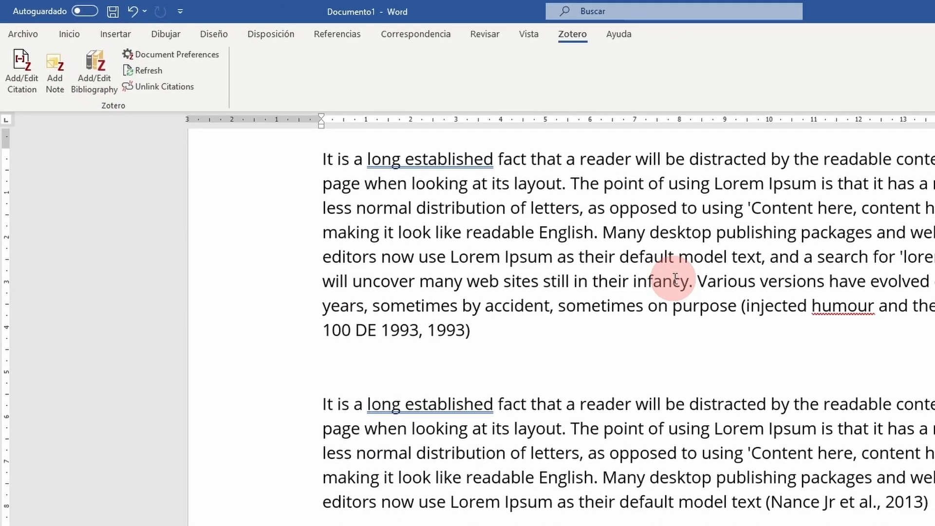
# Examine the bibliography entries for LEY 100 DE 1993 and the radiology article, including the journal name, pages and DOI link.
pyautogui.scroll(-4, 675, 279)
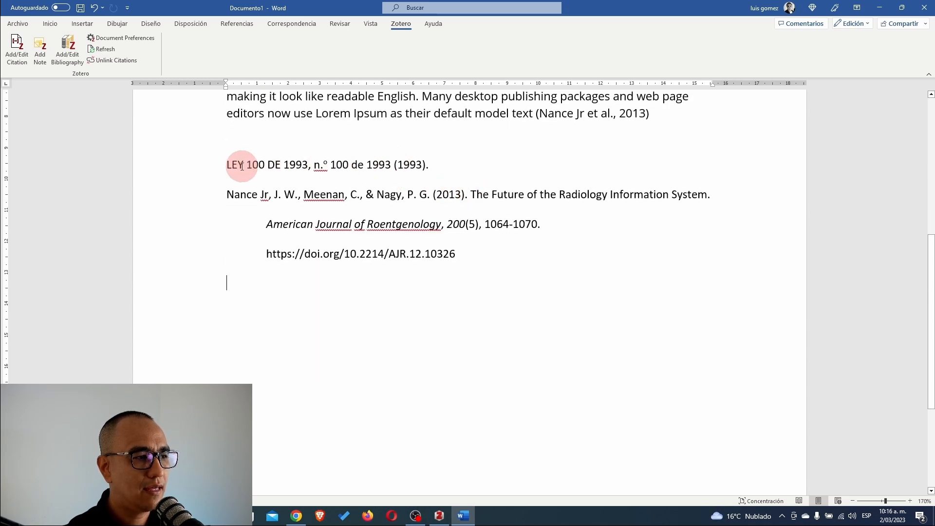
pyautogui.moveTo(435, 165); pyautogui.dragTo(287, 152)
pyautogui.click(425, 154)
pyautogui.click(444, 162)
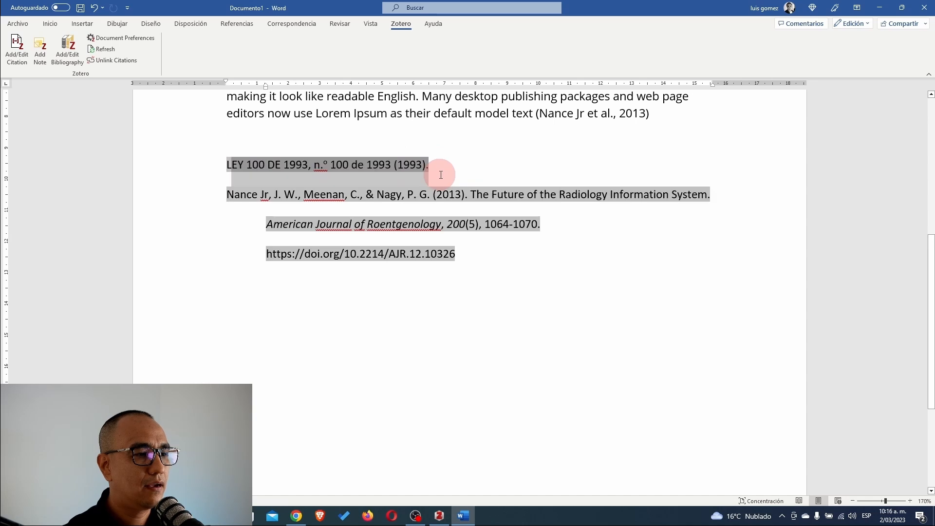
pyautogui.moveTo(440, 165); pyautogui.dragTo(228, 167)
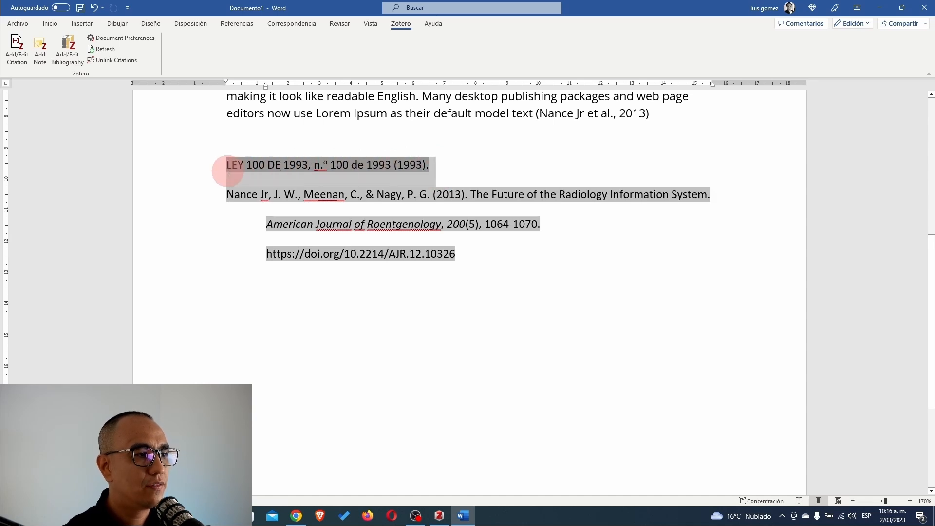
pyautogui.click(407, 262)
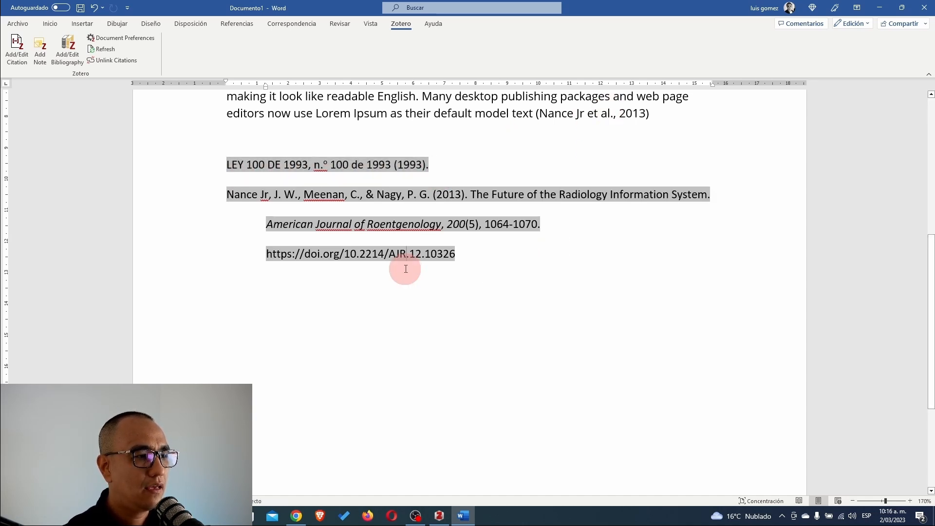
pyautogui.click(229, 194)
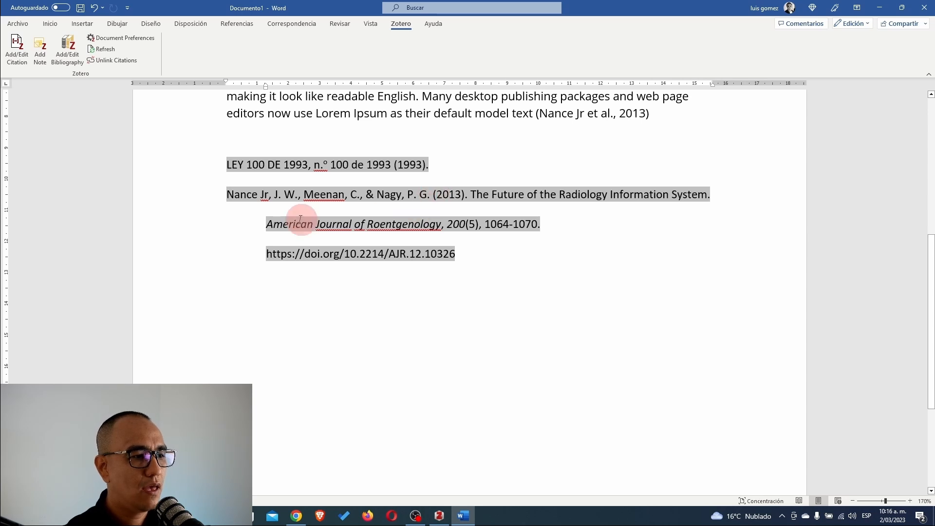
pyautogui.moveTo(263, 223); pyautogui.dragTo(443, 225)
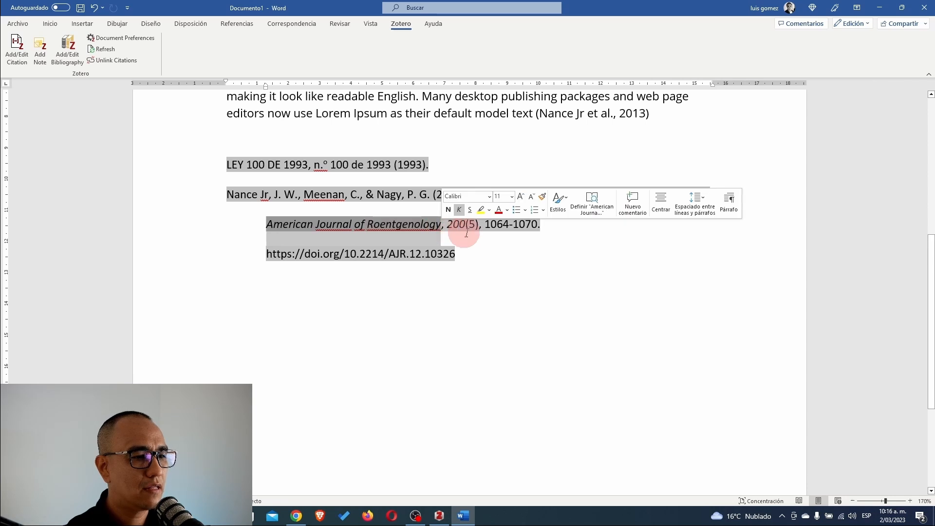
pyautogui.click(548, 228)
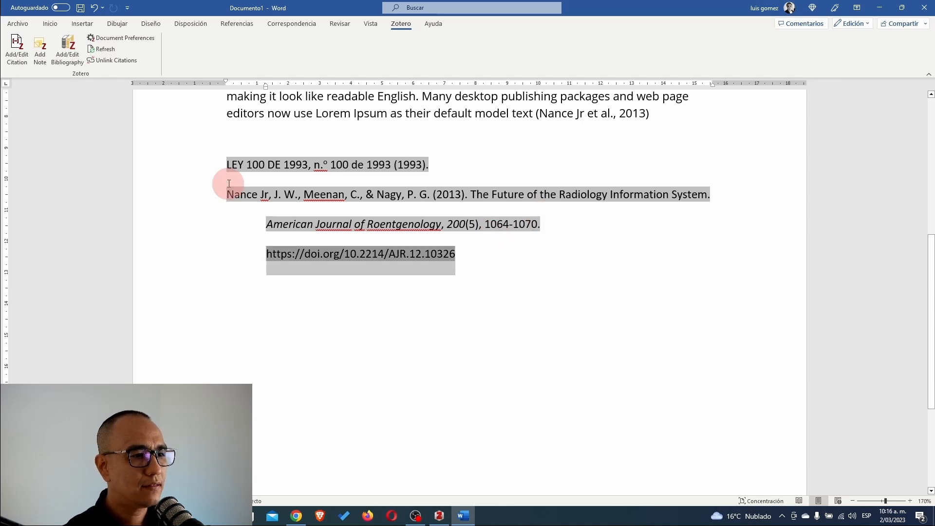
pyautogui.click(229, 166)
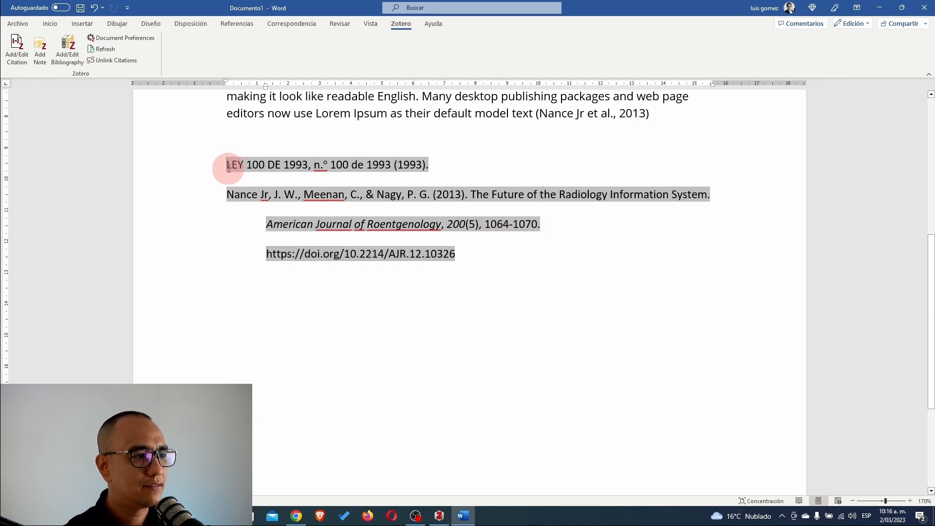